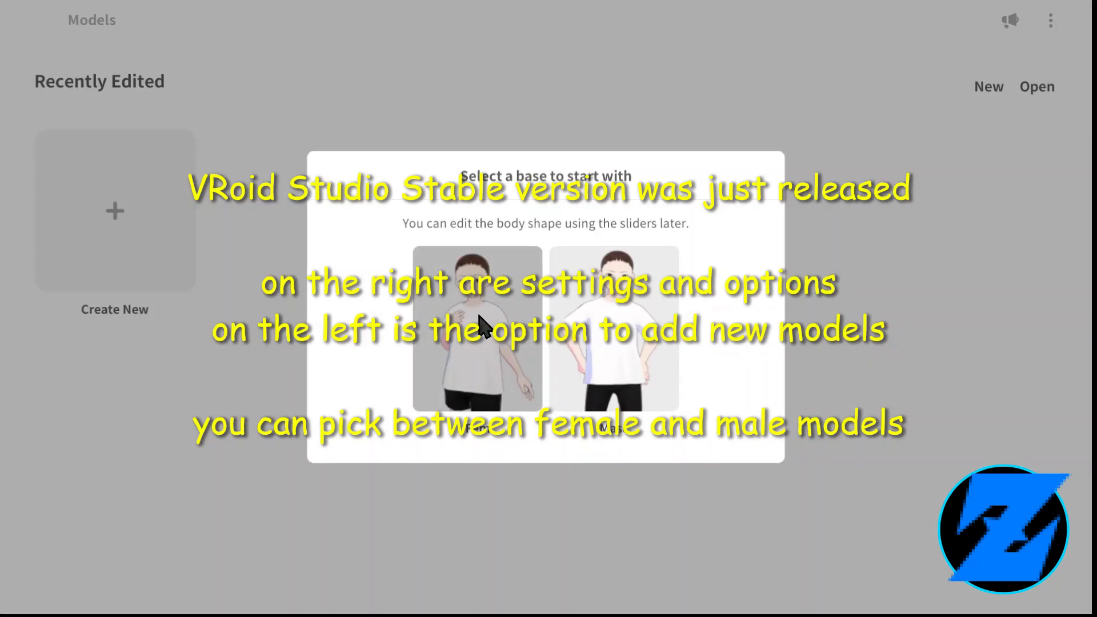
Create a model from the feminine base and set Eye Size X to 0.838, Eye Size Y to 1.000 and Eyes Position (Y) to 0.147
left_click(479, 325)
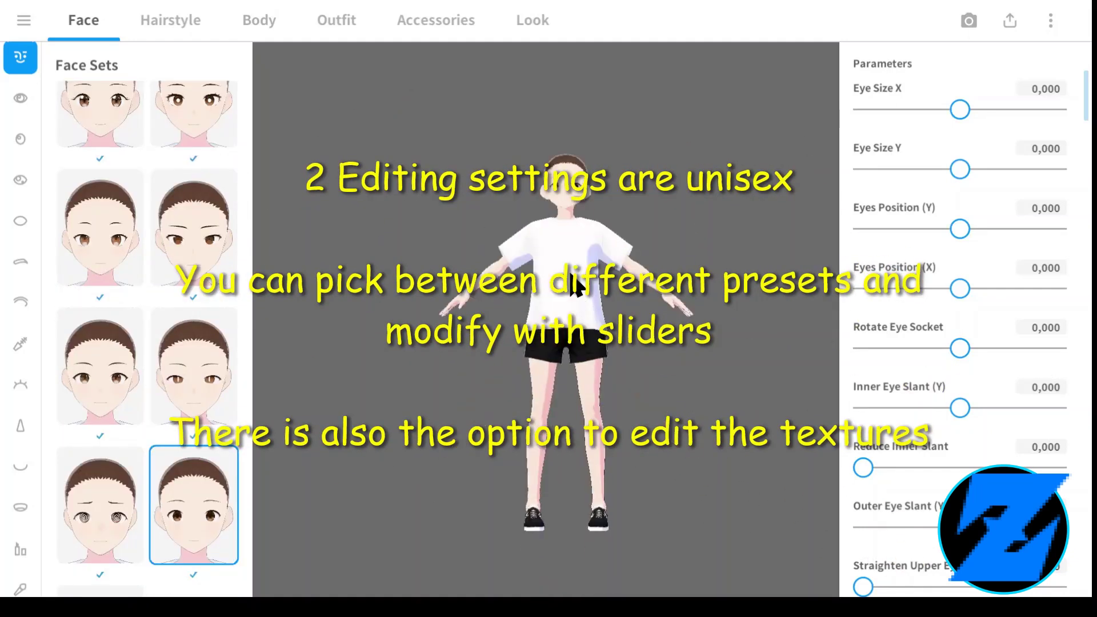
scroll(159, 344, "up", 5)
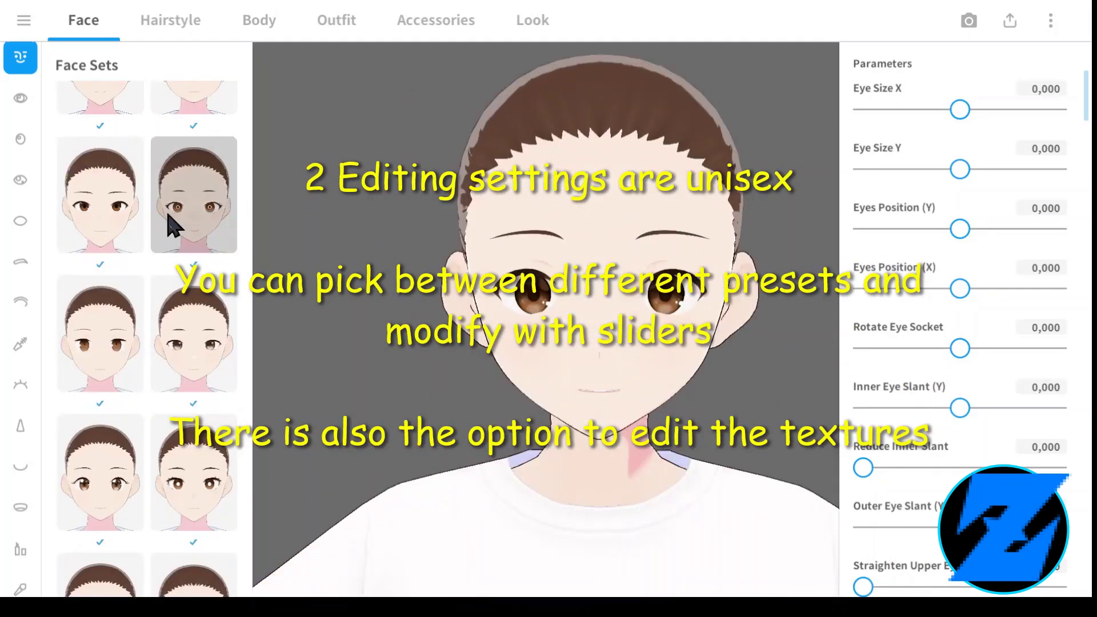
left_click_drag(992, 109, 1041, 109)
left_click_drag(974, 169, 1056, 169)
left_click_drag(939, 228, 975, 230)
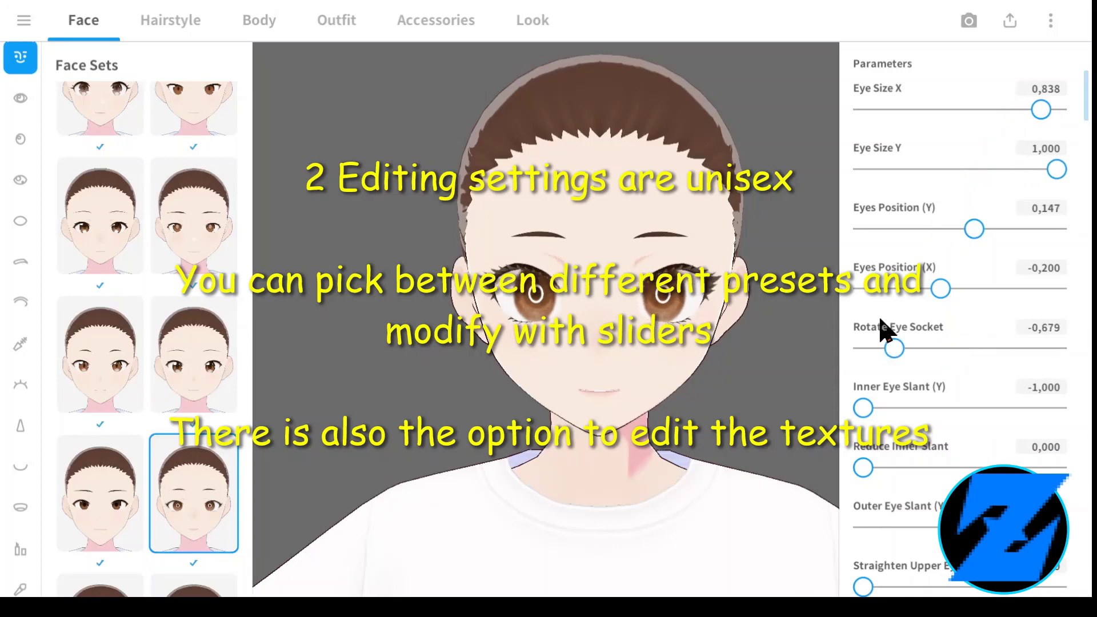
Adjust the eye slants, then set Lower Eyelashes Tips to 60.822, Iris Size (Y) to -0.129, Gaze (Y) to 0.223 and Eyebrows Tilt to 0.305
left_click(890, 408)
left_click(971, 467)
scroll(953, 416, "down", 2)
left_click(957, 416)
left_click(1032, 475)
scroll(971, 450, "down", 1)
left_click(955, 449)
scroll(975, 446, "down", 3)
scroll(990, 390, "down", 2)
scroll(993, 448, "down", 2)
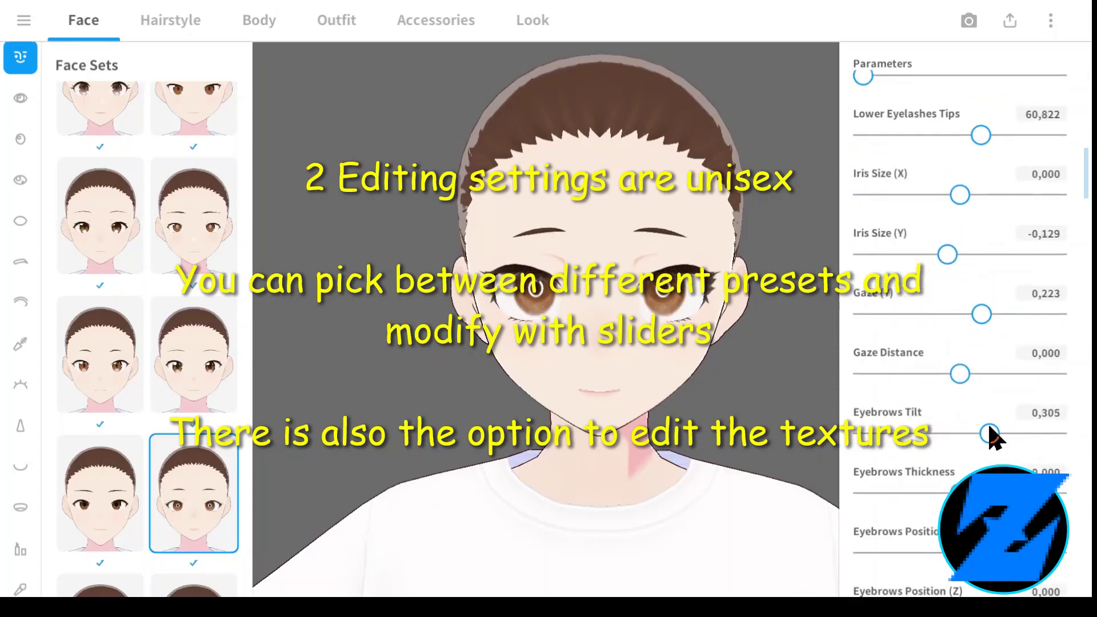
In the eyes set parameters, set Eyebrows Position (Z) to 0.188, Rotate Eyebrows (Z) to 0.805 and Eyebrows Thickness to 1.000
left_click(21, 98)
scroll(887, 242, "down", 10)
scroll(975, 417, "down", 8)
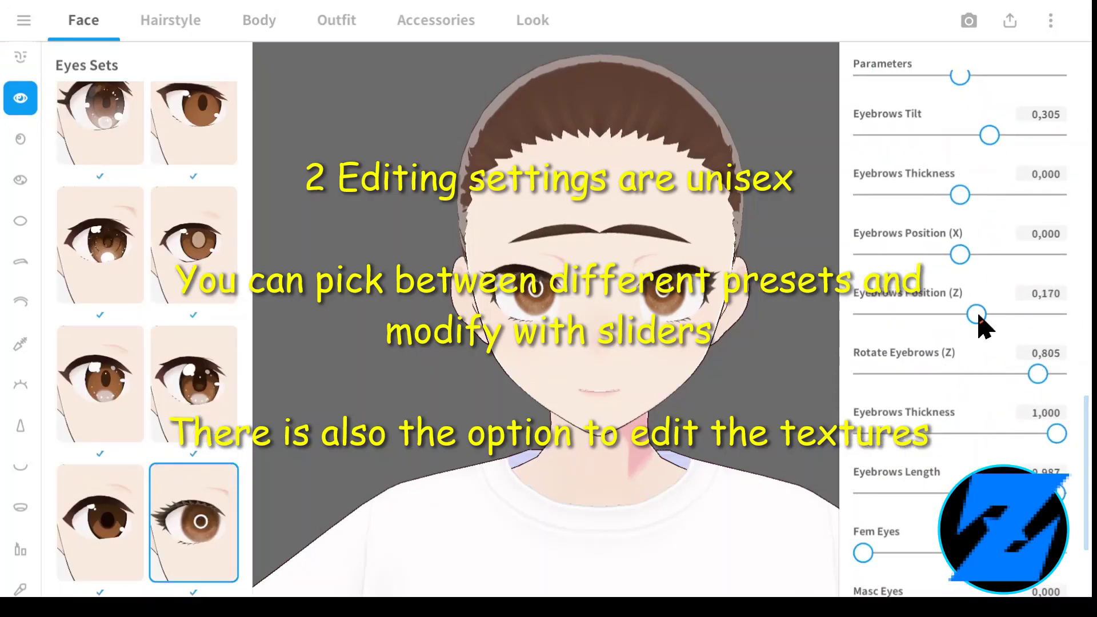
left_click_drag(977, 314, 978, 314)
scroll(1055, 449, "down", 1)
scroll(996, 148, "up", 1)
scroll(979, 257, "down", 2)
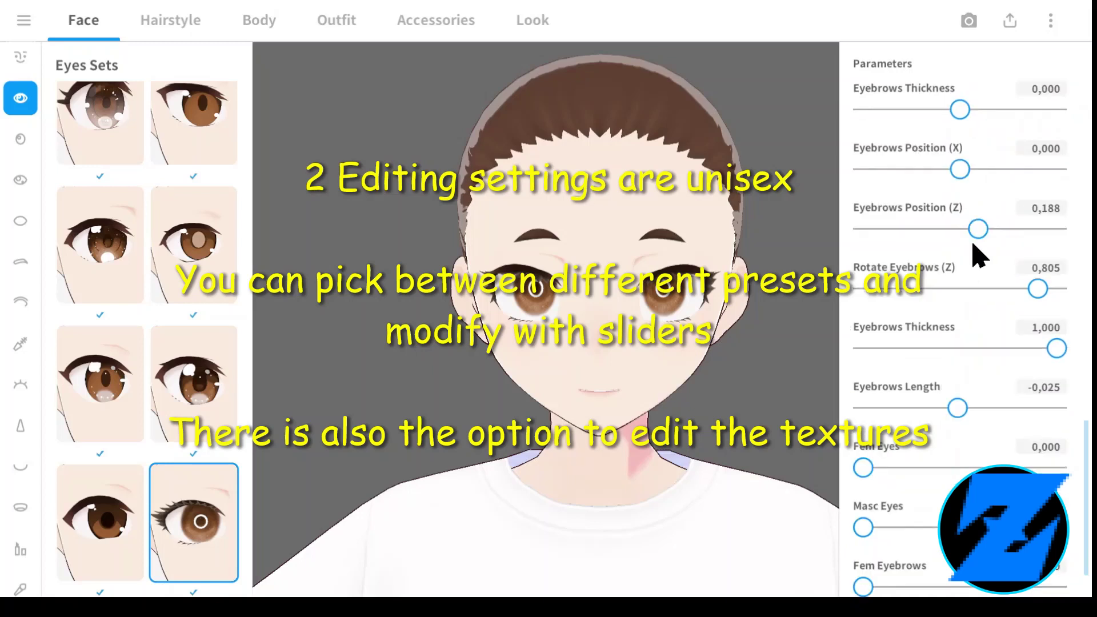
Set Eyebrows Position (X) to 0.758, Eyebrows Position (Z) to 1.000, Eyebrows Length to 0.903 and Fem Eyes to 1.000
left_click_drag(1045, 397, 1047, 400)
left_click_drag(864, 467, 1066, 480)
scroll(895, 473, "down", 2)
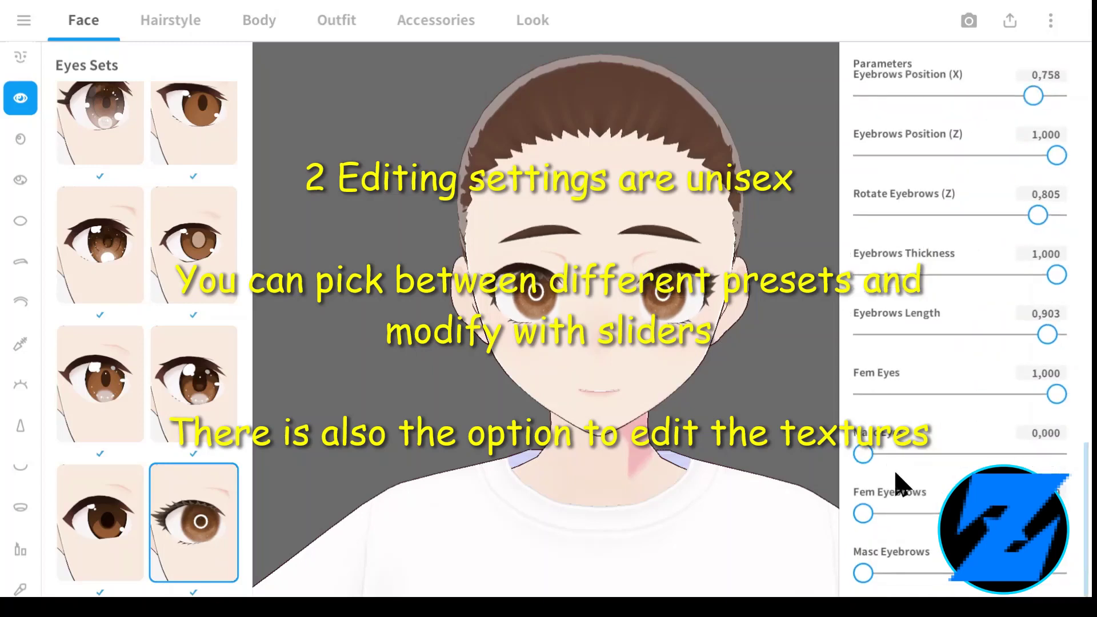
Open the iris texture for editing and add a new layer with mirrored magenta brush strokes on both irises
left_click(22, 142)
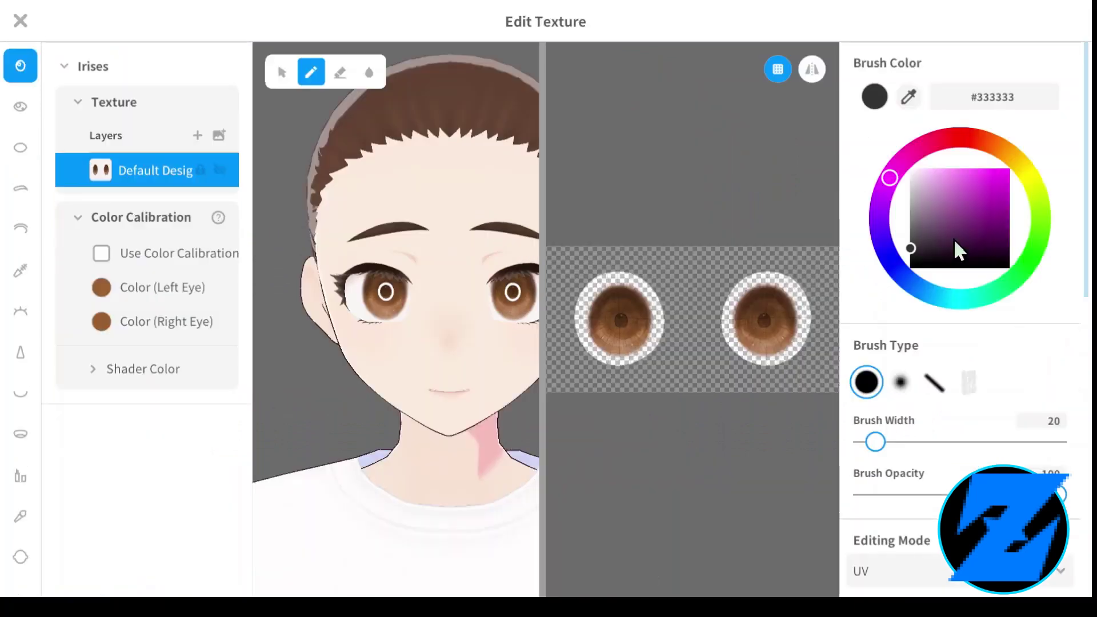
left_click(98, 374)
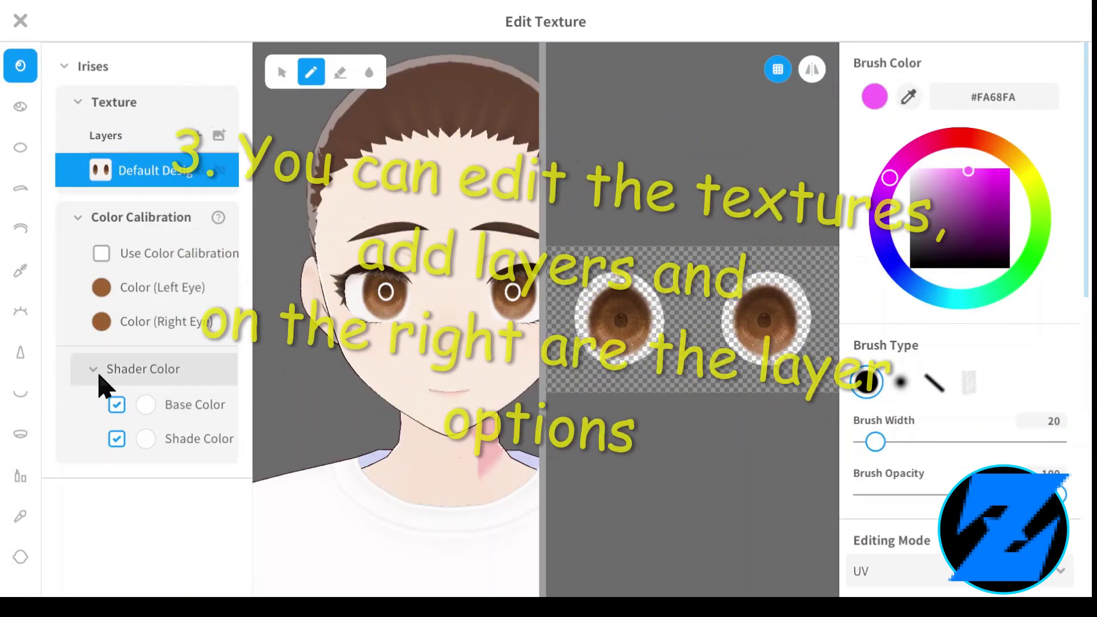
left_click(196, 134)
left_click(999, 174)
scroll(949, 446, "down", 3)
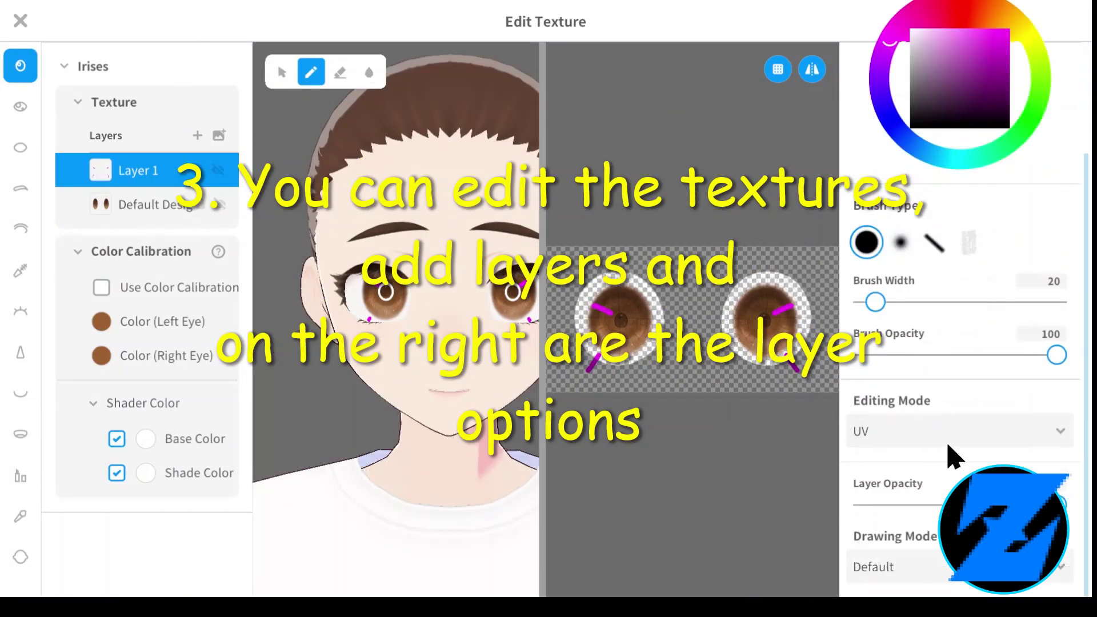
Set the iris color calibration to purple for the left eye and green for the right eye
left_click(102, 321)
left_click(153, 228)
left_click(101, 355)
left_click(302, 303)
Change the irises' shader Base Color to red and pick a new Shade Color
left_click(145, 439)
left_click(320, 317)
left_click(145, 472)
left_click(226, 390)
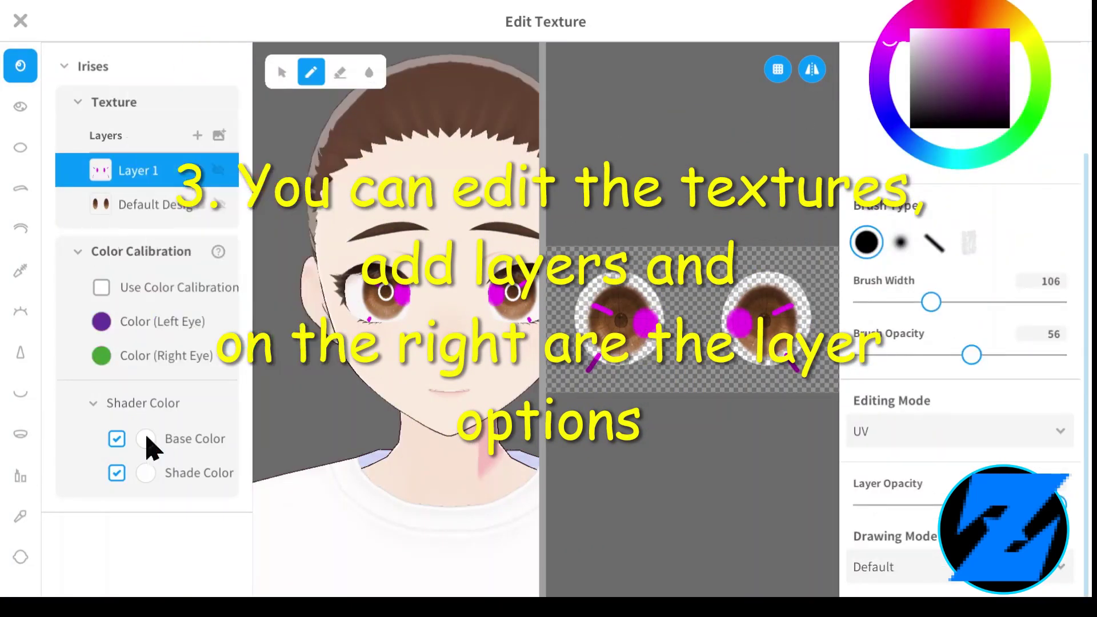
Review the textures of the other face parts from eye highlights through cheeks, and dismiss the dialog for closing the texture editor
left_click(20, 107)
left_click(21, 148)
left_click(21, 188)
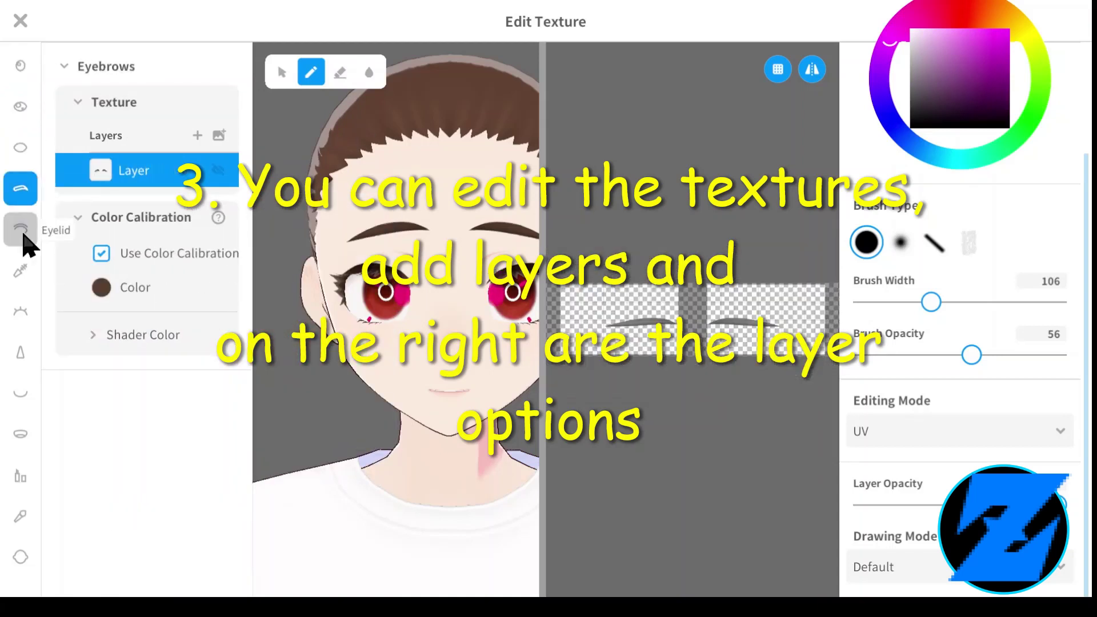
left_click(21, 228)
left_click(20, 269)
left_click(21, 310)
left_click(20, 352)
left_click(21, 393)
left_click(20, 434)
left_click(21, 476)
left_click(21, 516)
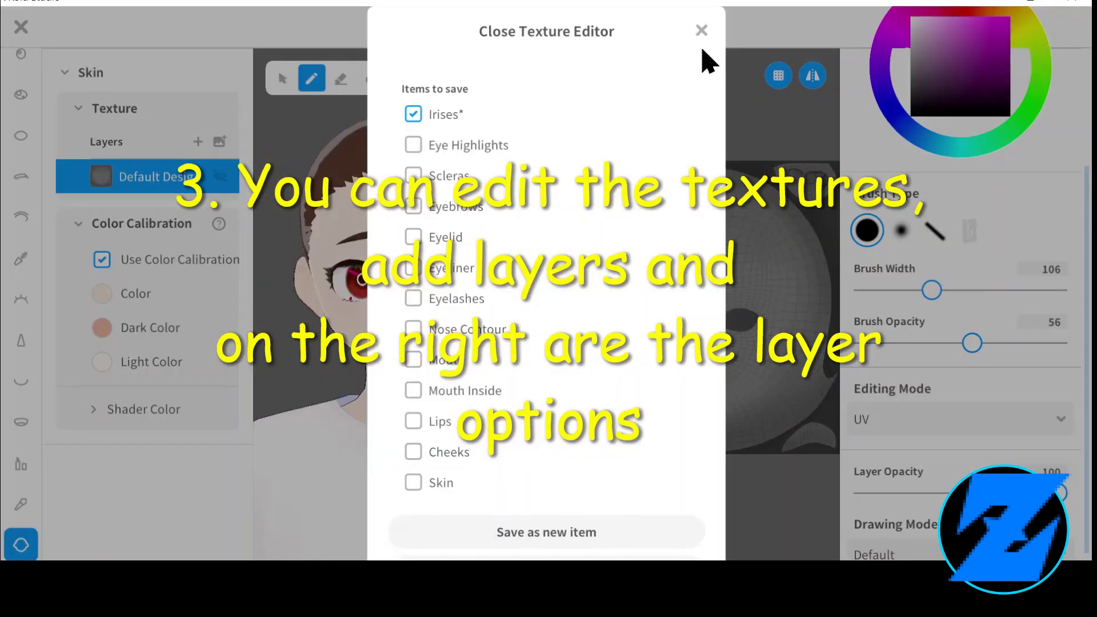
left_click(702, 30)
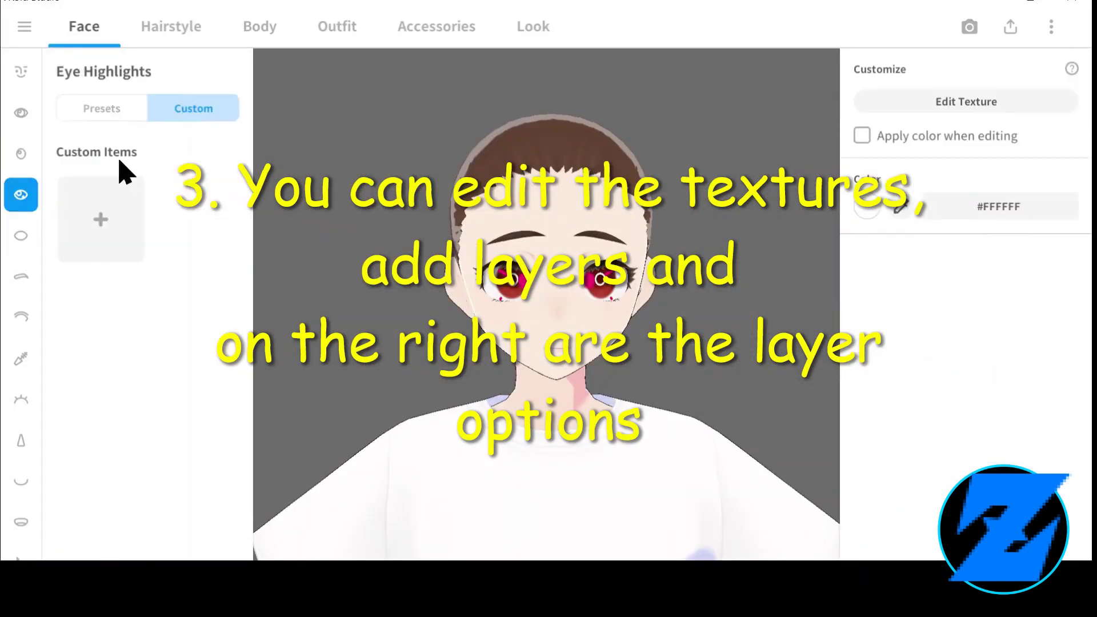
Choose the solid white round eye highlight and set Eyebrows Tilt to 0.094, Thickness to -0.070, Position (X) to 0.670 and Position (Z) to -0.656
left_click(101, 108)
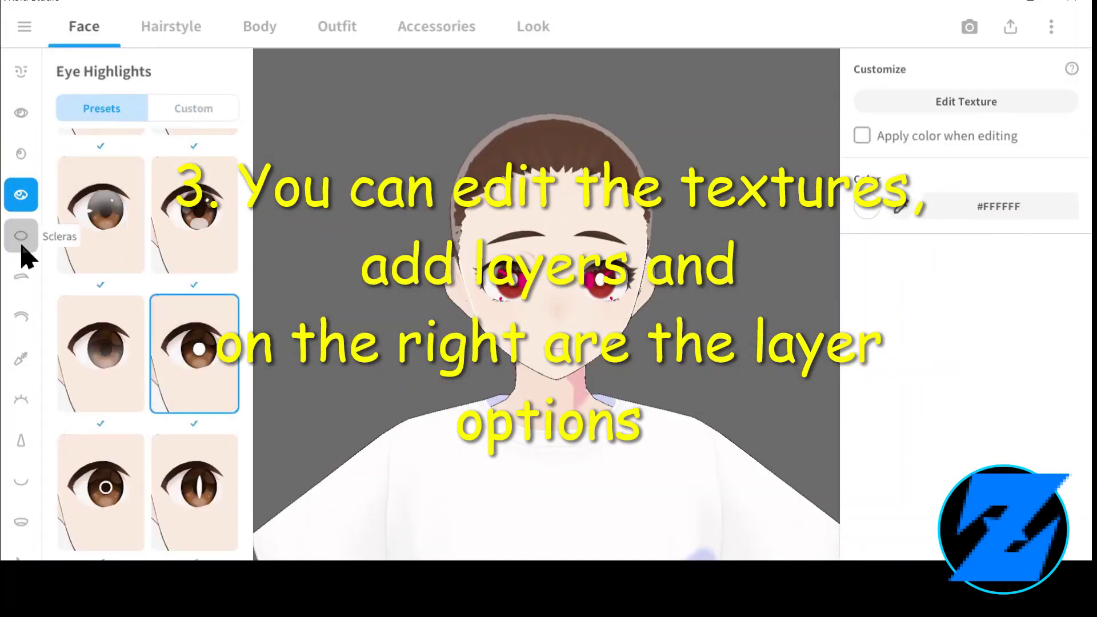
left_click(21, 240)
left_click(20, 276)
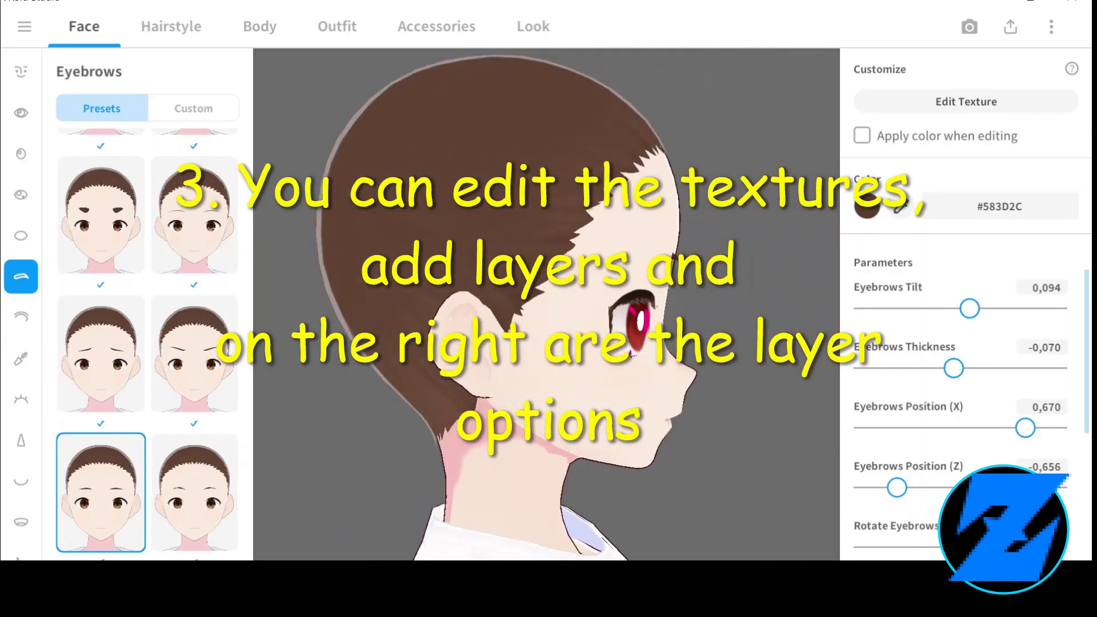
scroll(945, 355, "down", 5)
left_click(20, 358)
left_click(21, 399)
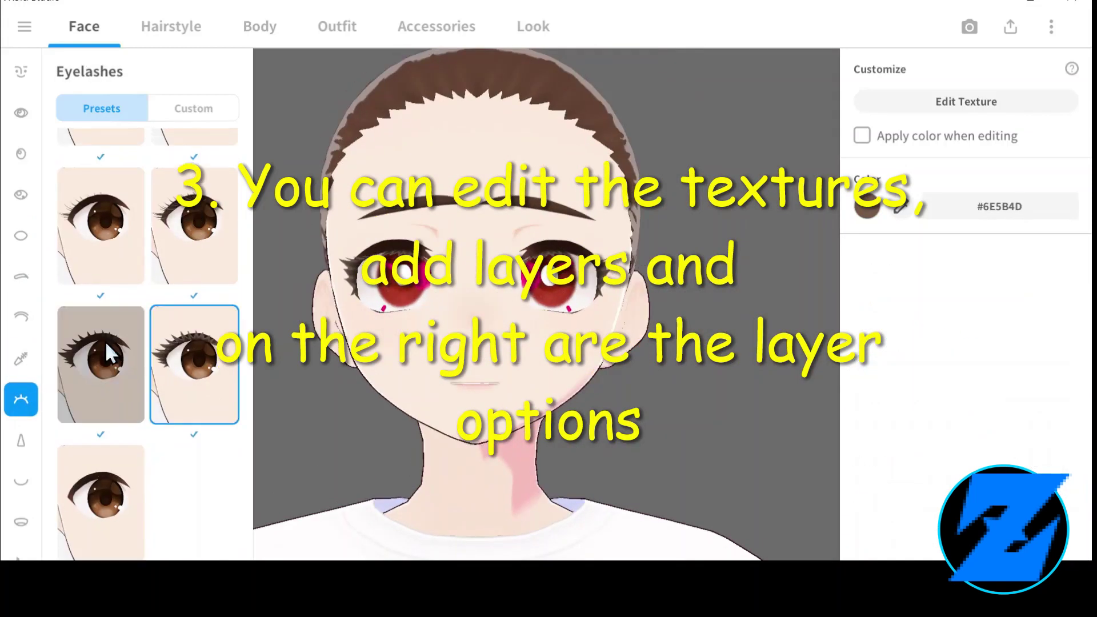
Shape the nose with Nose Size -0.200, Nose Tip Position (Y) 0.376 and Nose Bridge Curve 0.679
left_click(20, 439)
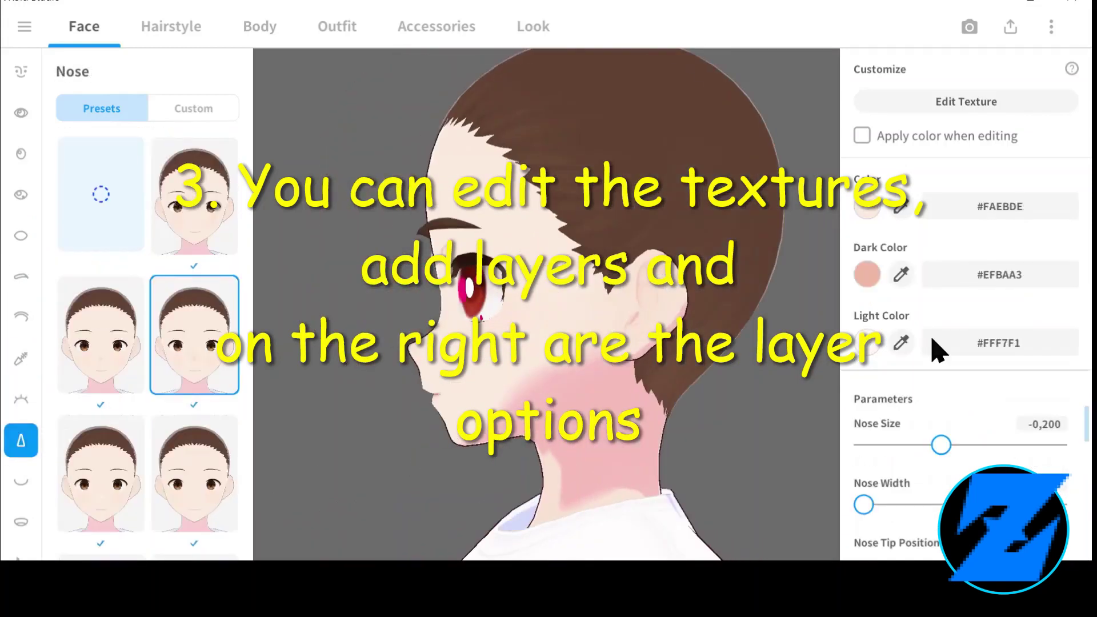
scroll(933, 412, "down", 2)
left_click_drag(960, 479, 908, 470)
left_click_drag(909, 470, 1029, 457)
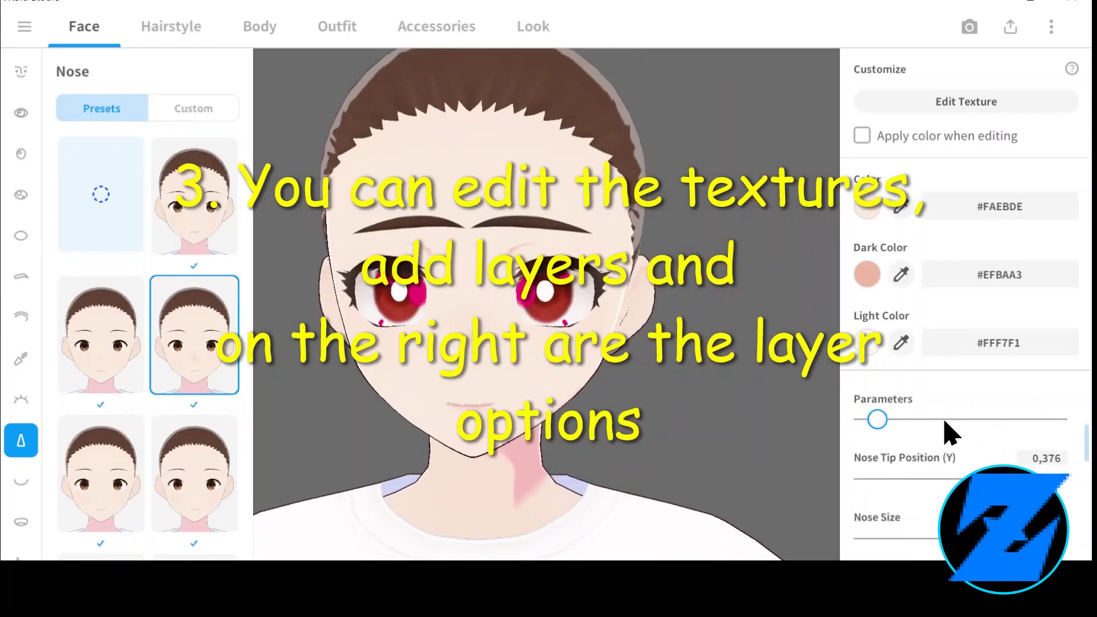
scroll(945, 440, "down", 5)
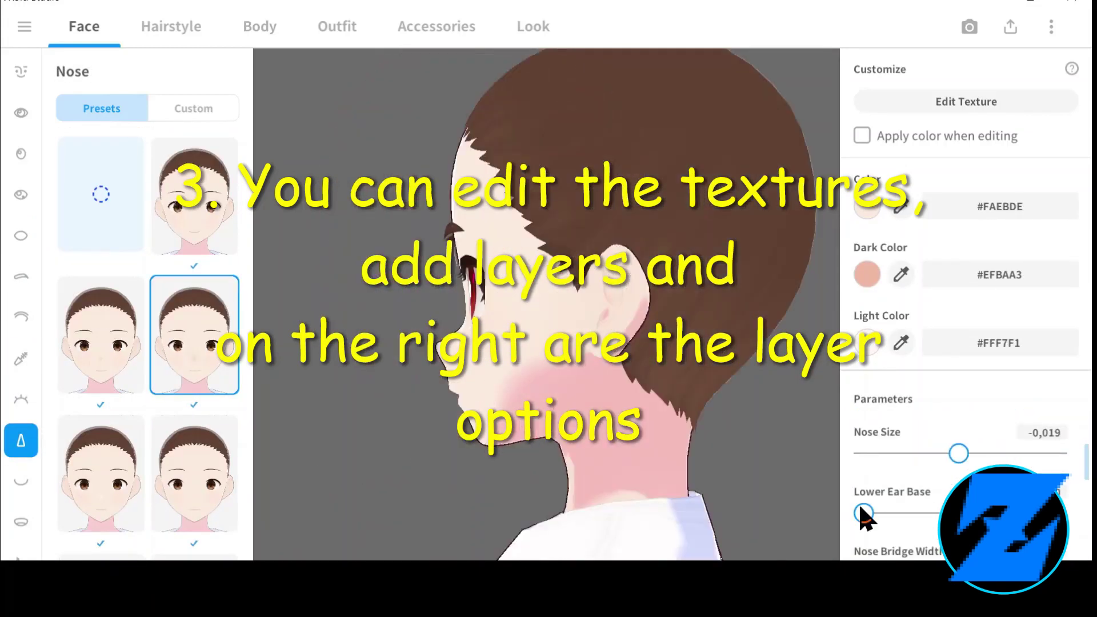
scroll(874, 543, "up", 2)
Change the nose's Dark Color to a deeper red
left_click(866, 275)
left_click(832, 381)
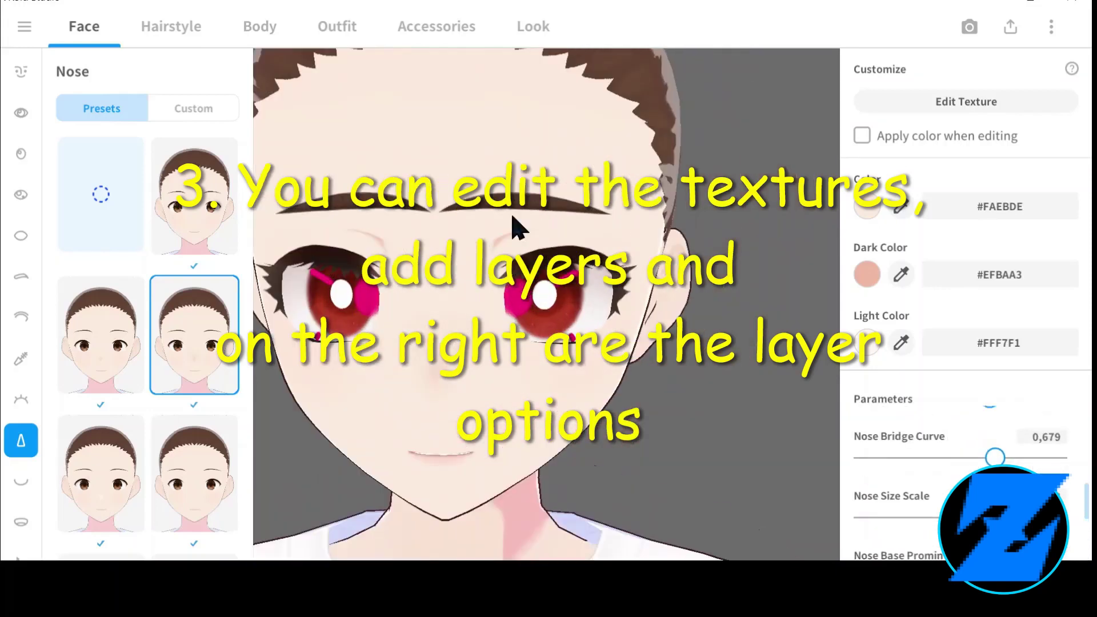
left_click(911, 192)
Set Mouth Width to 0.922, Mouth Corners to 0.123, Mouth (Z) to -0.200 and Thinner Lips to 13.803
left_click(20, 484)
left_click_drag(961, 308, 1049, 308)
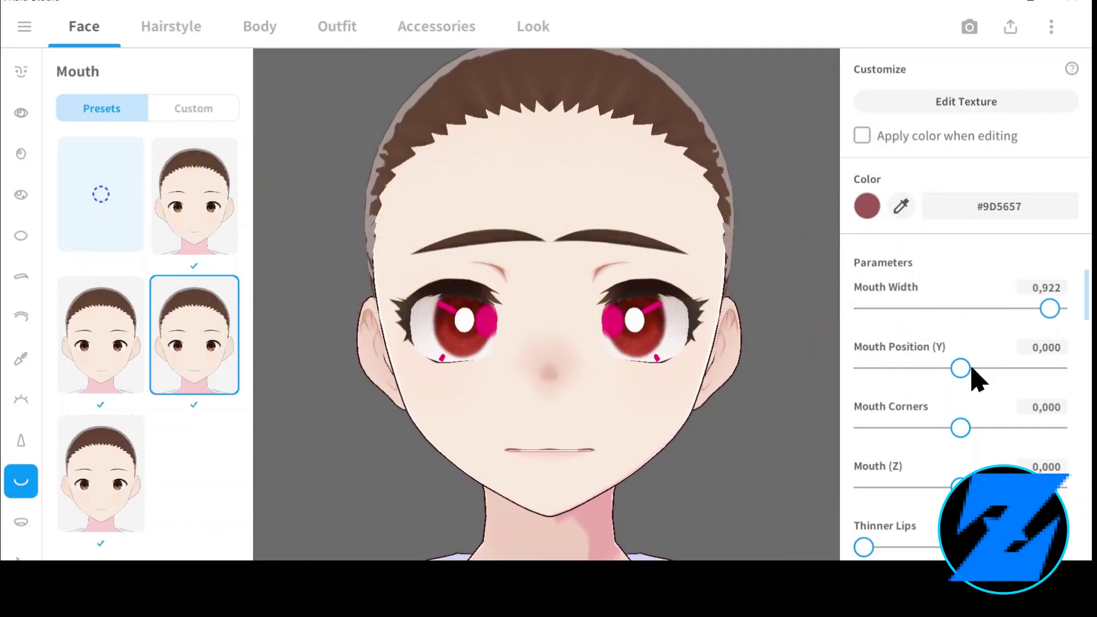
left_click(890, 547)
scroll(891, 543, "down", 2)
Set Thicker Lower Lip (Fem) to 99.559, Thicker Upper Lip (Fem) to 88.987 and Thicker Lower Lip (Masc) to 54.919
left_click_drag(891, 538, 1056, 541)
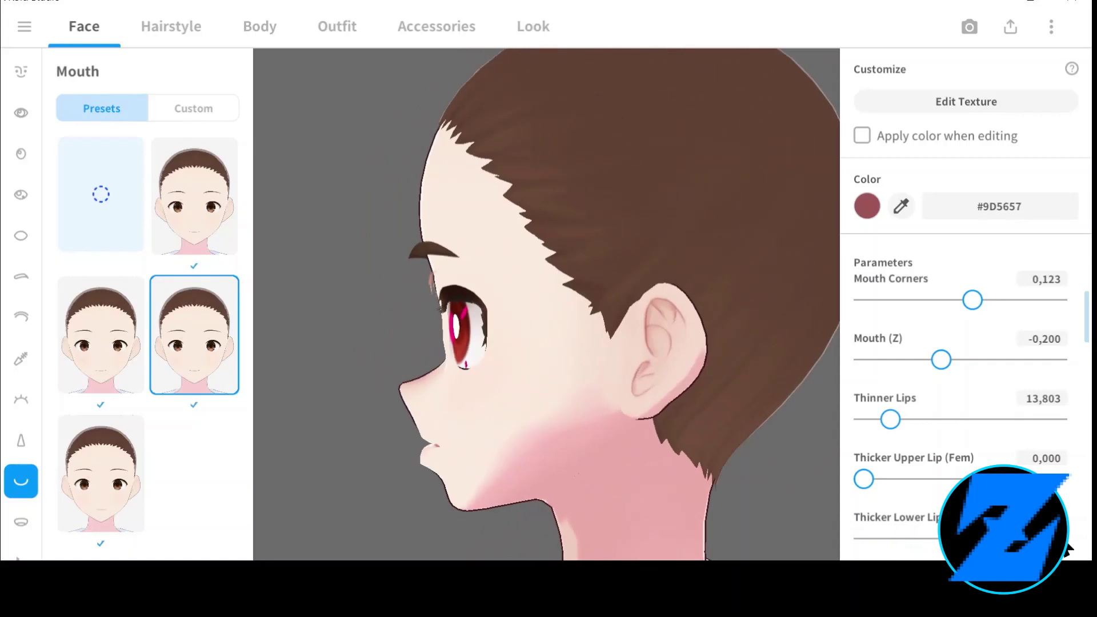
left_click(1036, 478)
scroll(886, 502, "down", 3)
left_click(982, 445)
left_click_drag(983, 445, 969, 446)
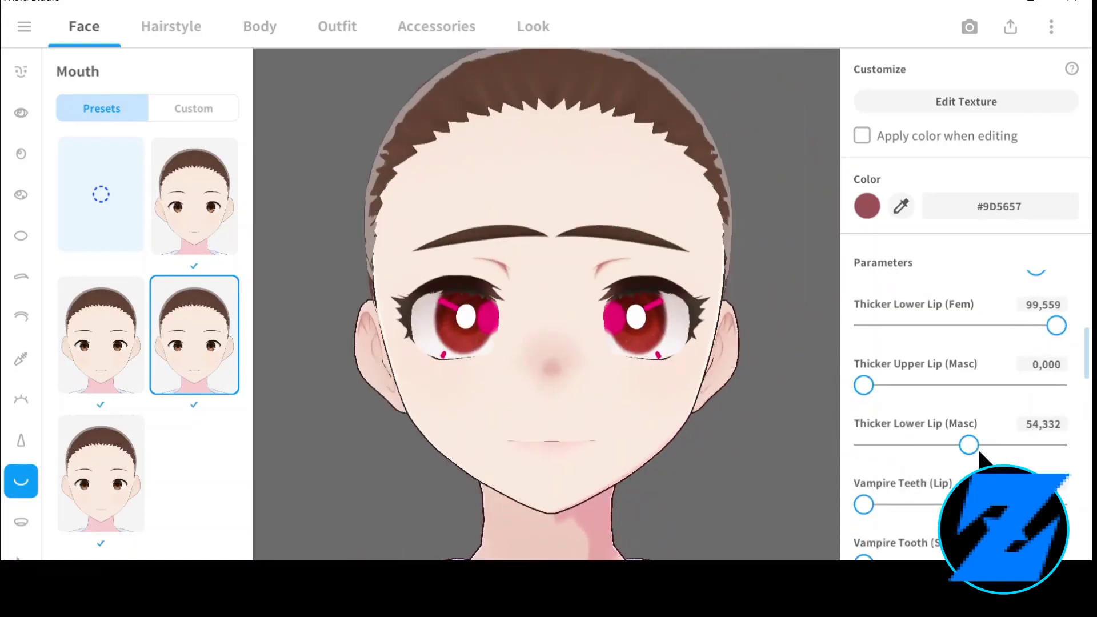
Set the mouth color to #C72C2E
left_click(867, 206)
left_click(838, 272)
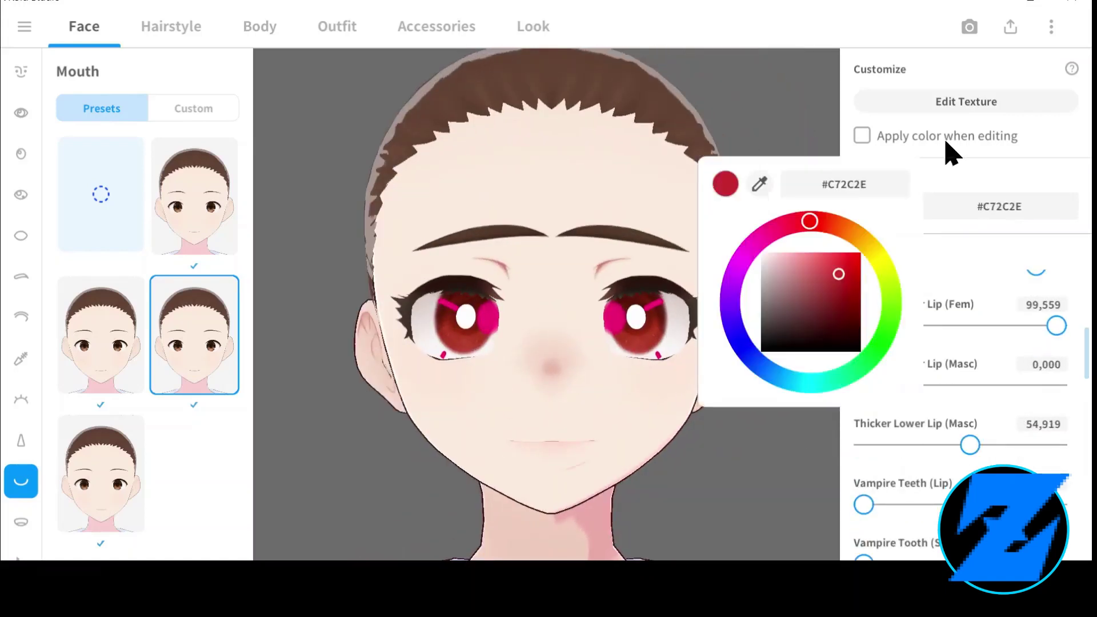
left_click(945, 139)
Set Thicker Lower Lip (Masc) to about 40, Vampire Teeth (Lip) to 37.592 and Vampire Tooth (Skin, Left) to 14.978
left_click_drag(969, 445, 937, 443)
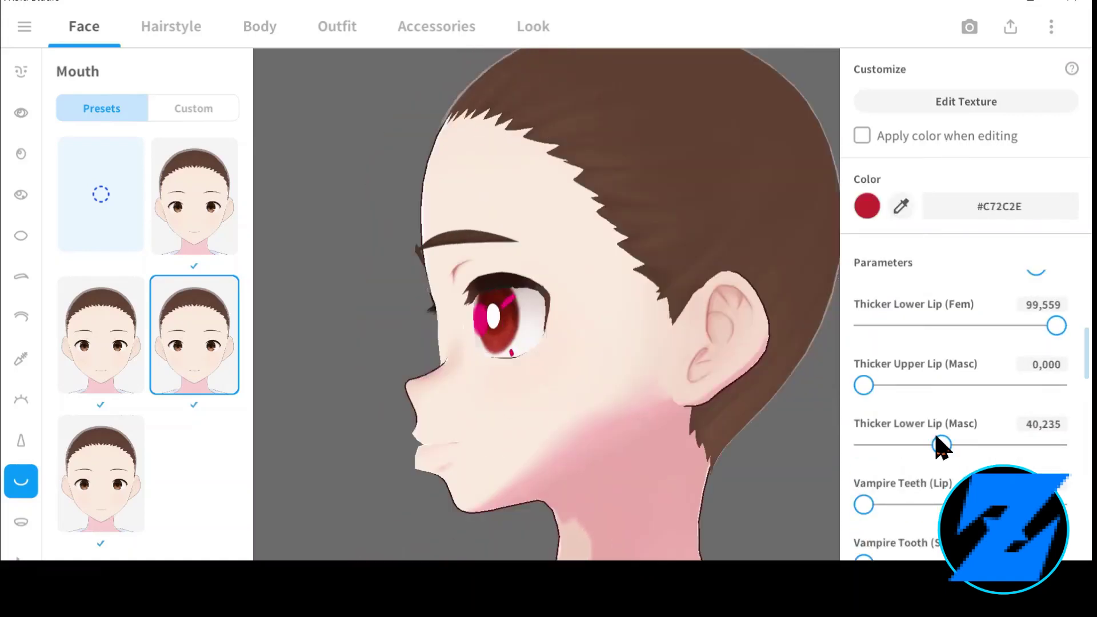
left_click(933, 503)
scroll(874, 467, "down", 3)
left_click_drag(893, 410, 895, 411)
scroll(933, 395, "down", 10)
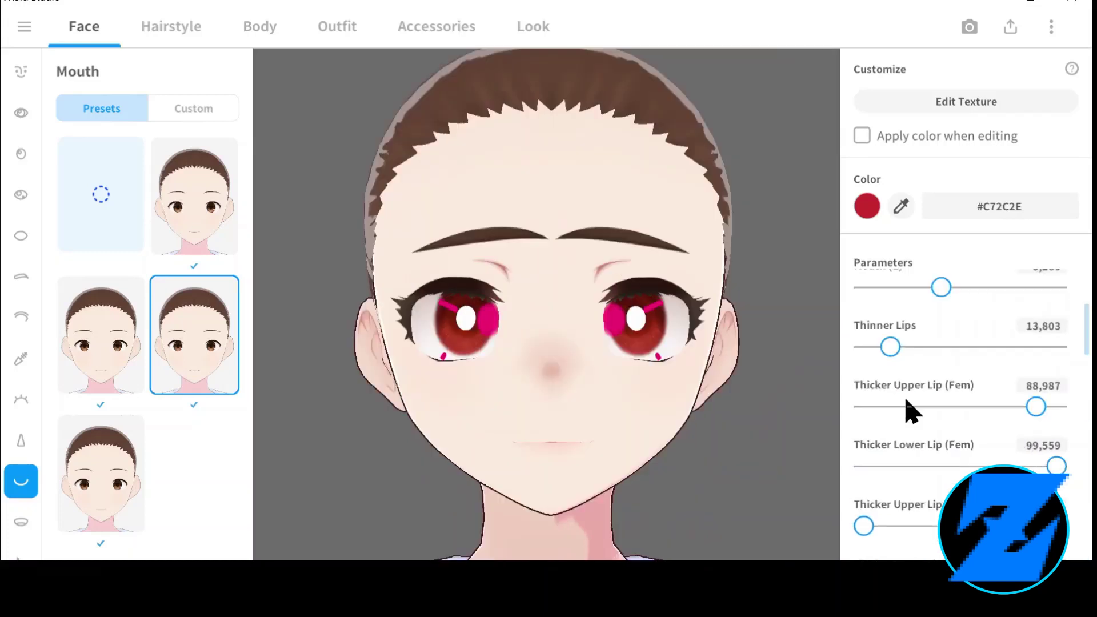
Pick the first preset for the inside of the mouth and set the mouth's Vampire Teeth to 22.320
scroll(21, 400, "down", 3)
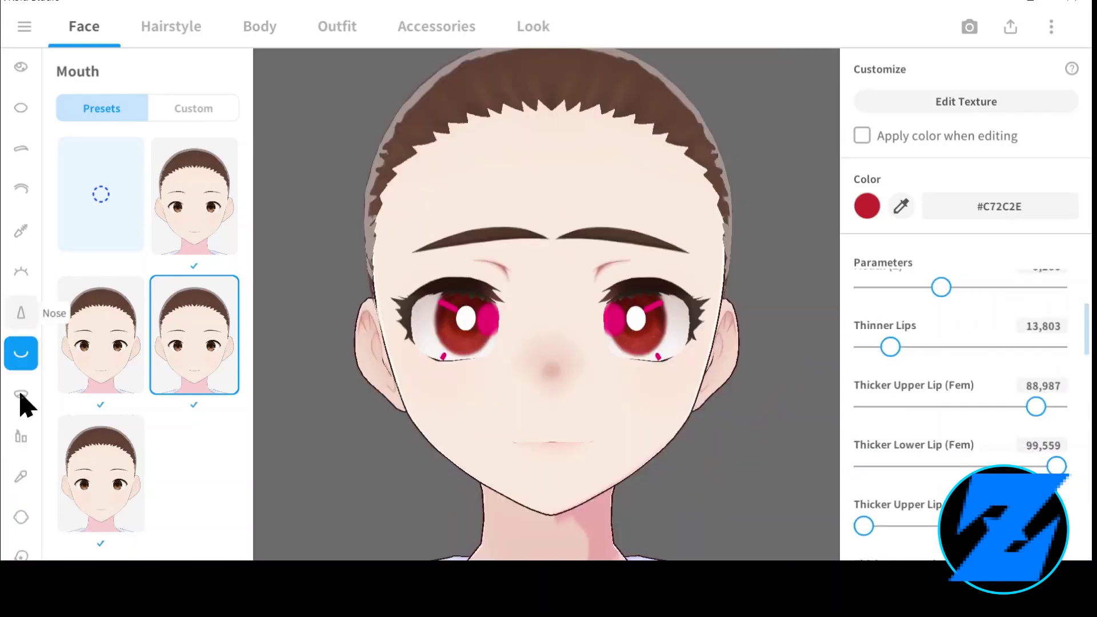
left_click(21, 395)
left_click(95, 211)
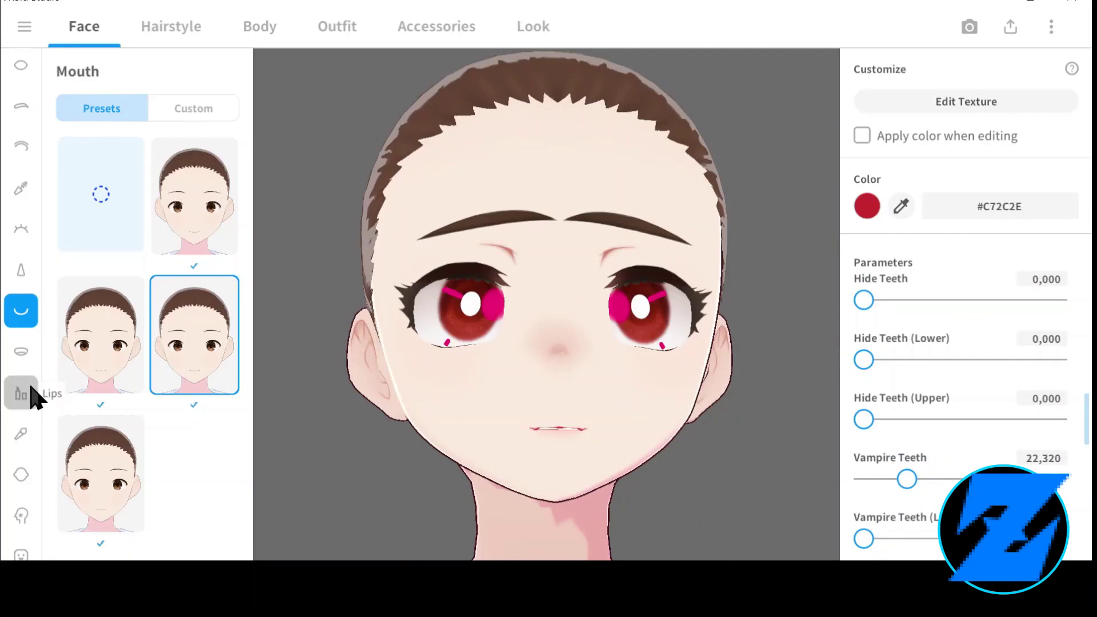
Apply a blush preset to the cheeks
left_click(21, 433)
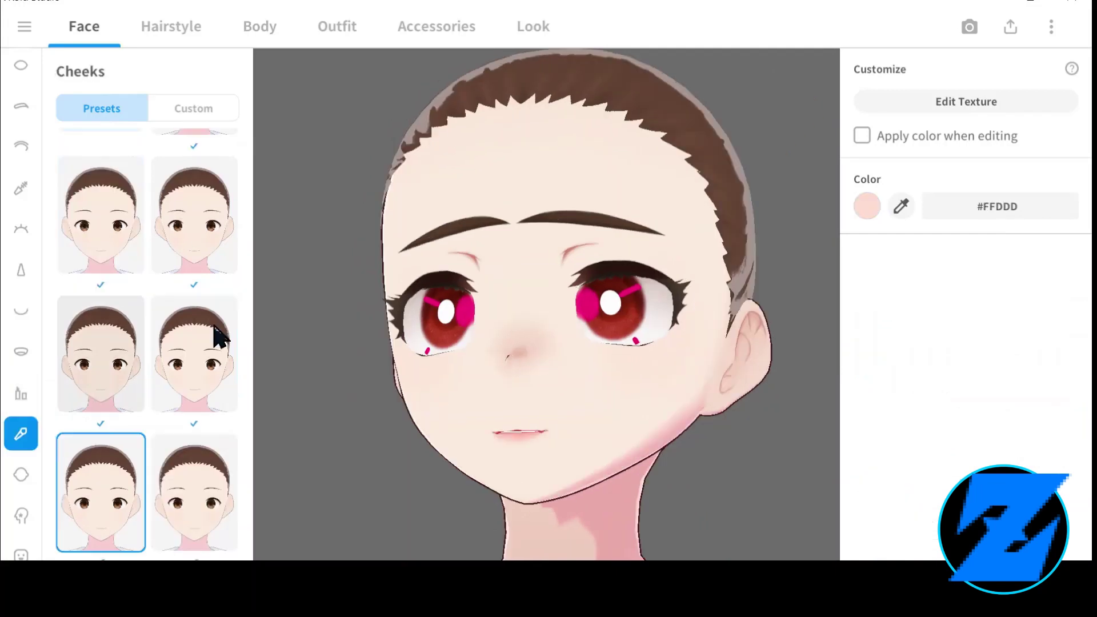
left_click(85, 372)
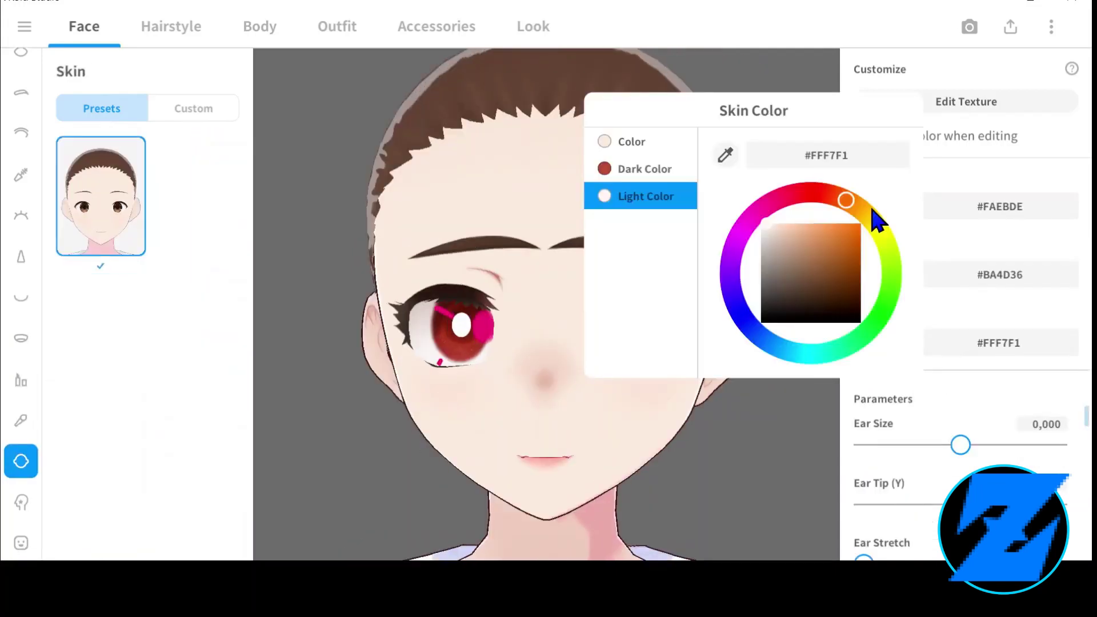
Set the skin's Light Color to #FFFBF1, enlarge and lengthen the ears into points, and set Jawline (Y) to 0.829
left_click(1034, 445)
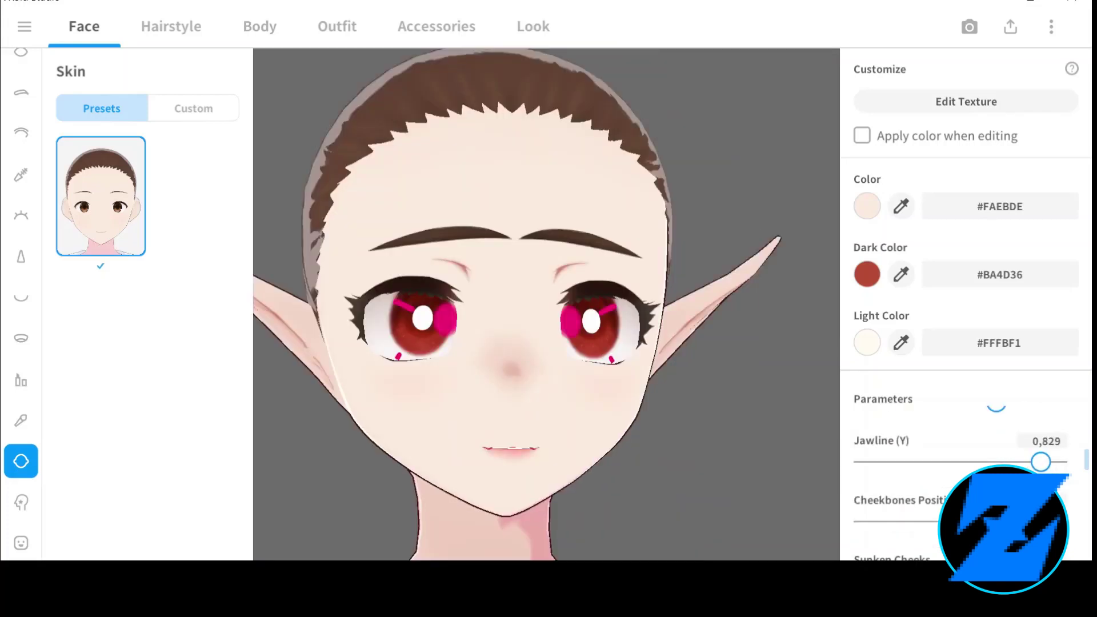
scroll(921, 475, "down", 2)
scroll(921, 480, "down", 5)
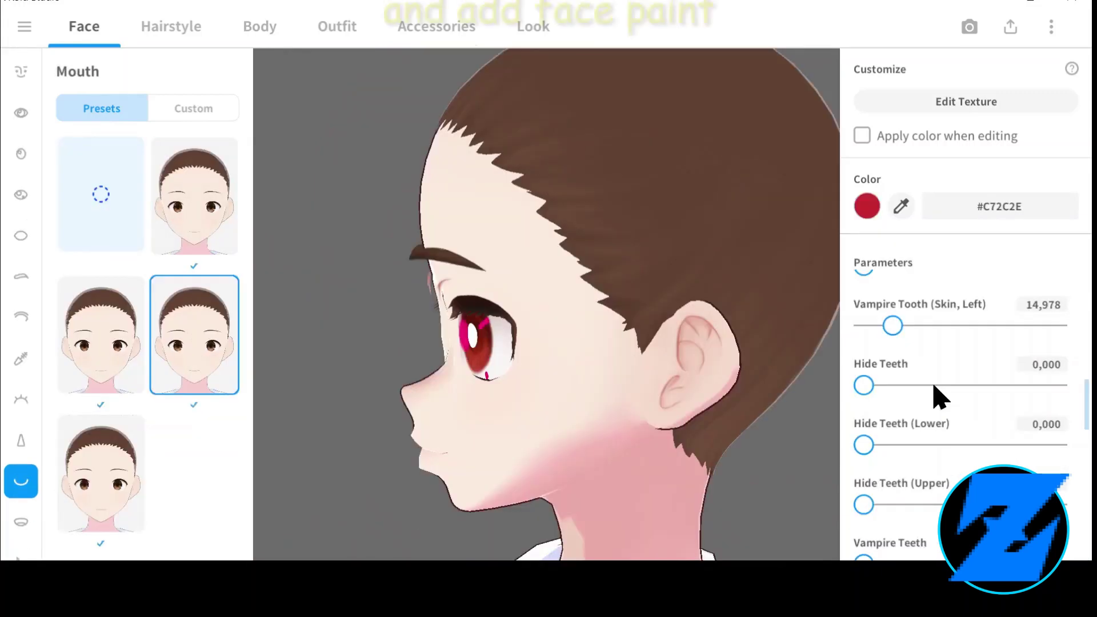
Increase the Vampire Teeth parameter of the mouth and select the first mouth interior preset
scroll(877, 502, "down", 3)
left_click_drag(864, 482, 918, 482)
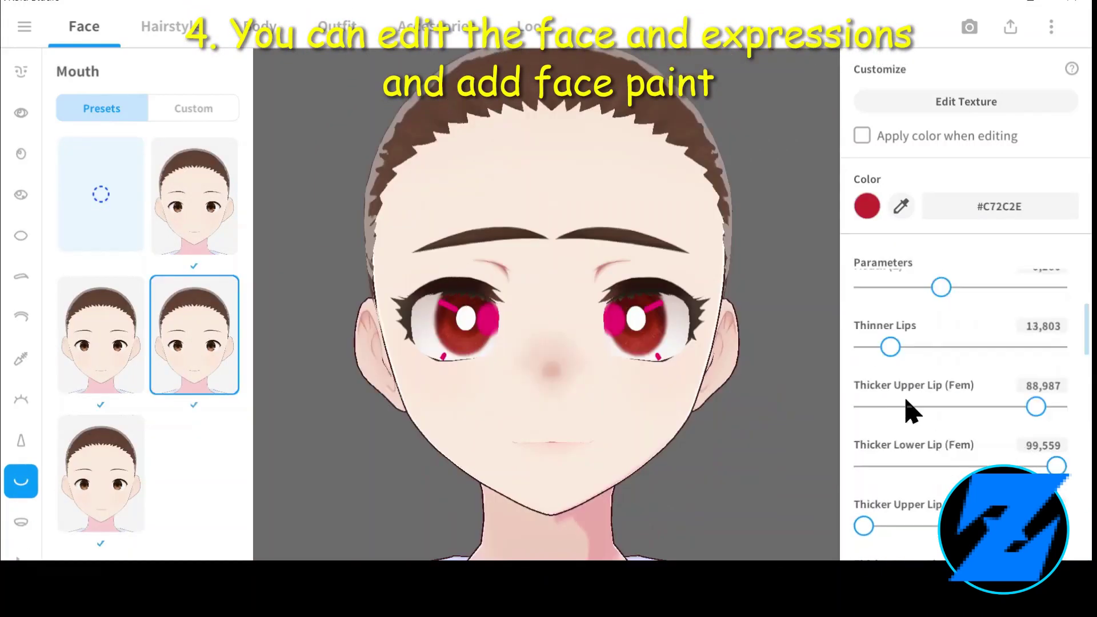
scroll(21, 423, "down", 2)
left_click(20, 394)
left_click(101, 195)
right_click_drag(737, 239, 556, 239)
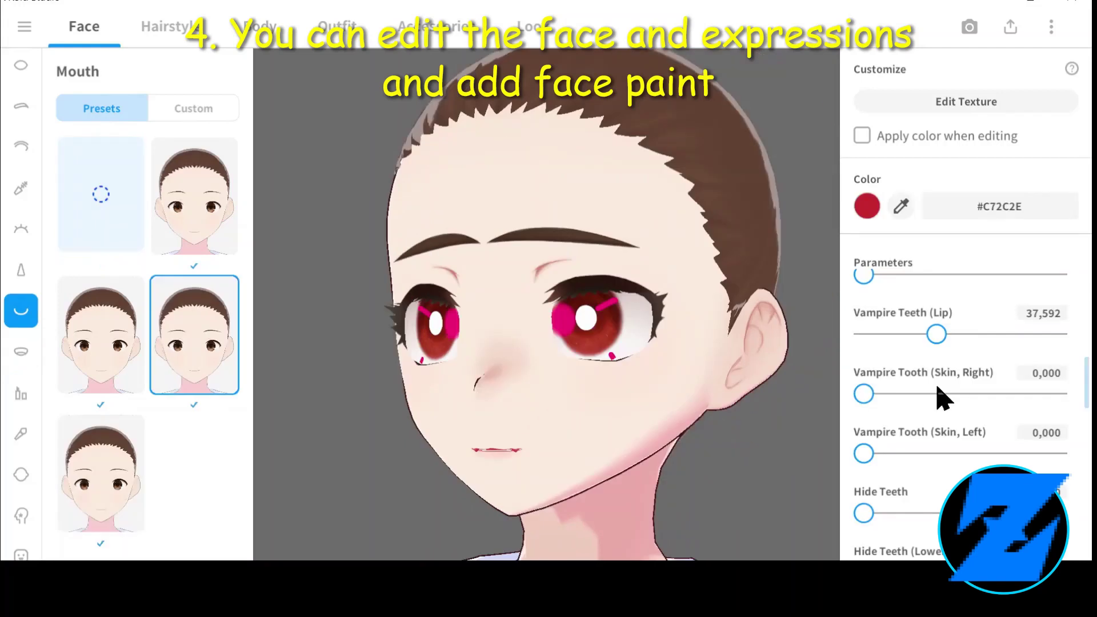
Bring up the blush options for the face's cheeks
scroll(937, 392, "up", 2)
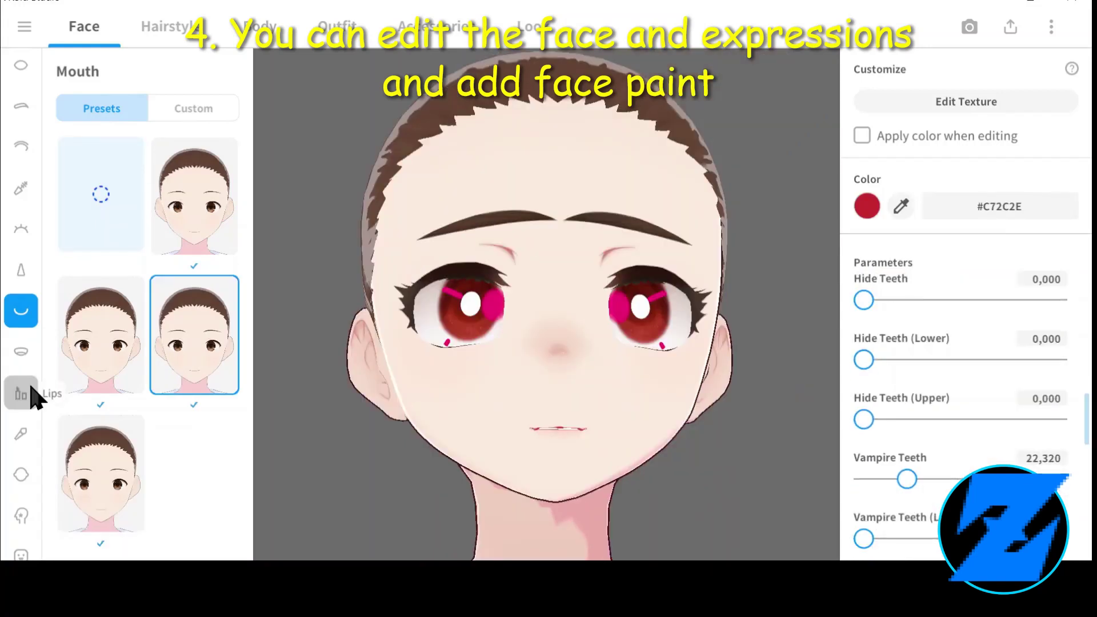
left_click(21, 433)
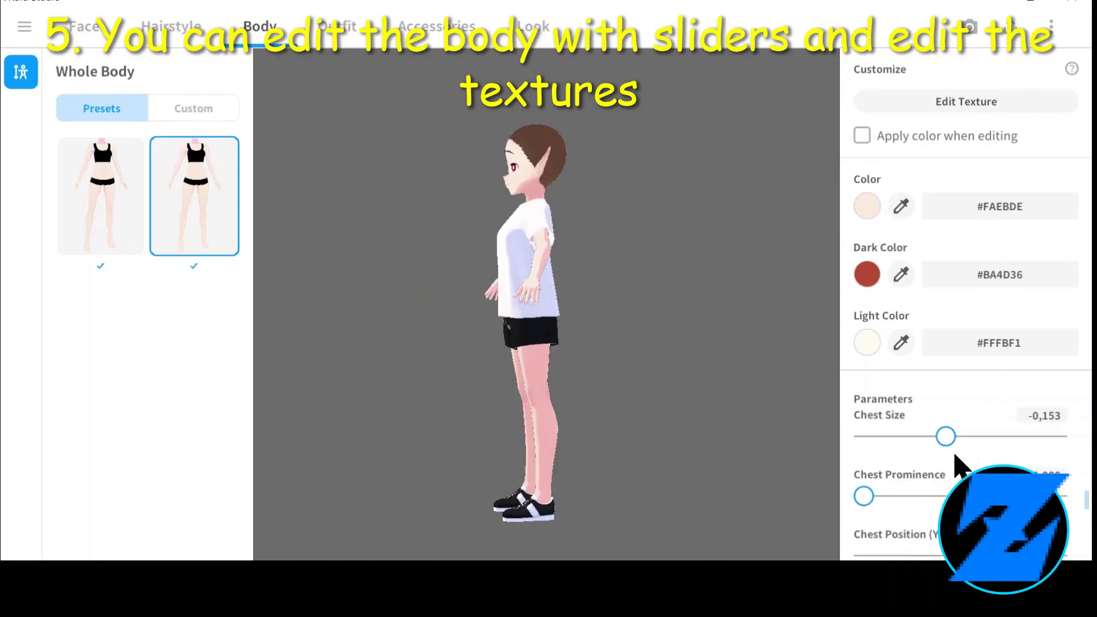
Set the body's Fem Height to 0.088, Shoulder Width to -0.628, Chest Size to 0.081 and Chest Split to 0.517
scroll(1061, 434, "down", 2)
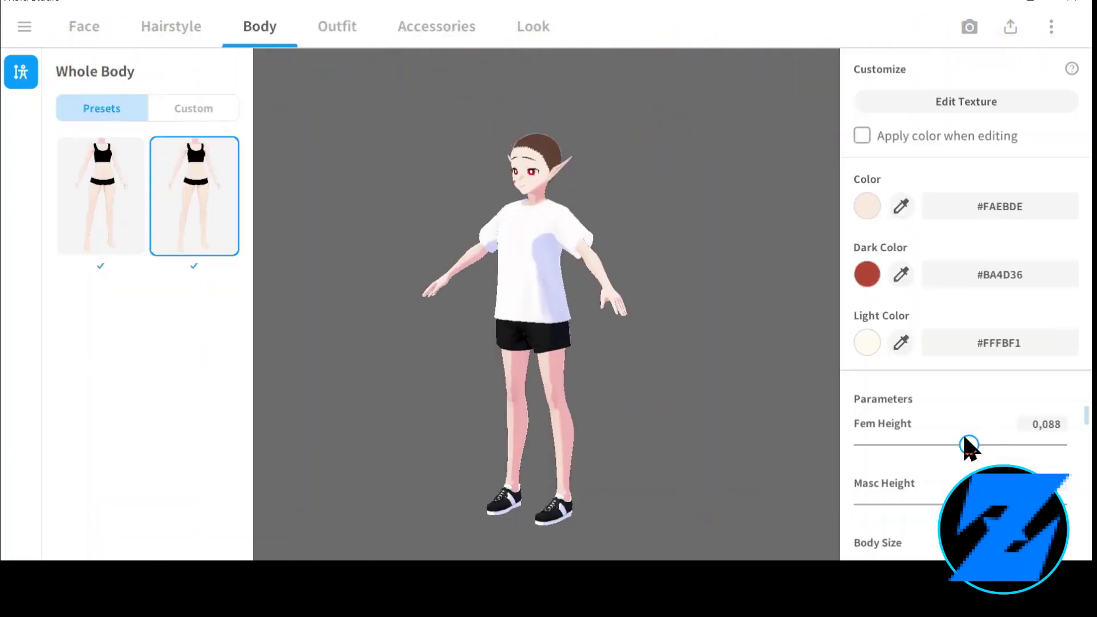
scroll(933, 490, "down", 3)
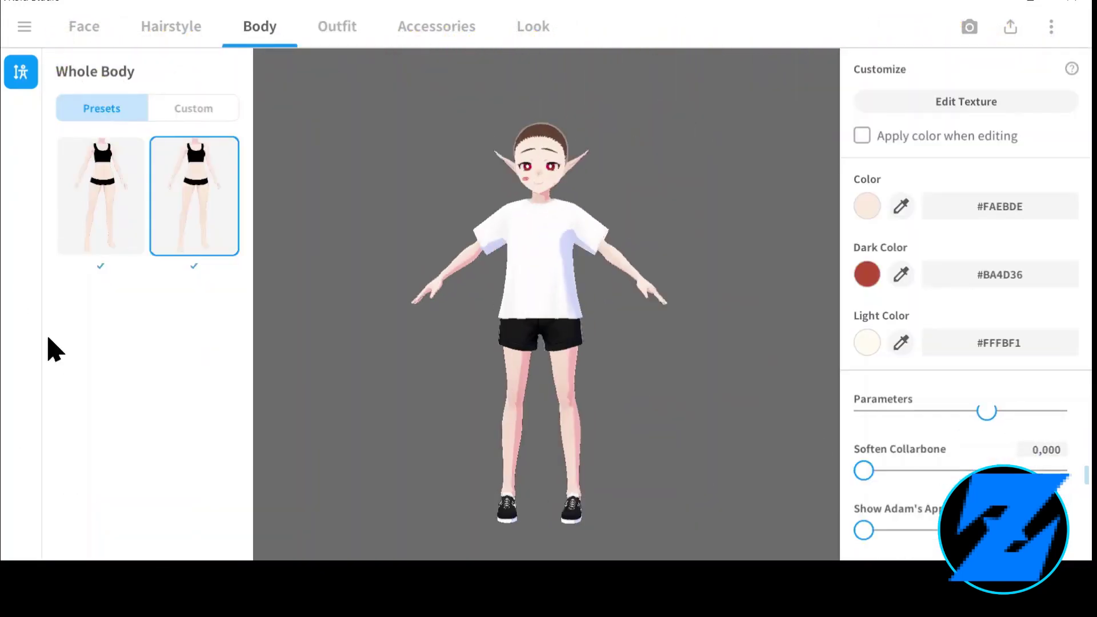
scroll(987, 461, "down", 2)
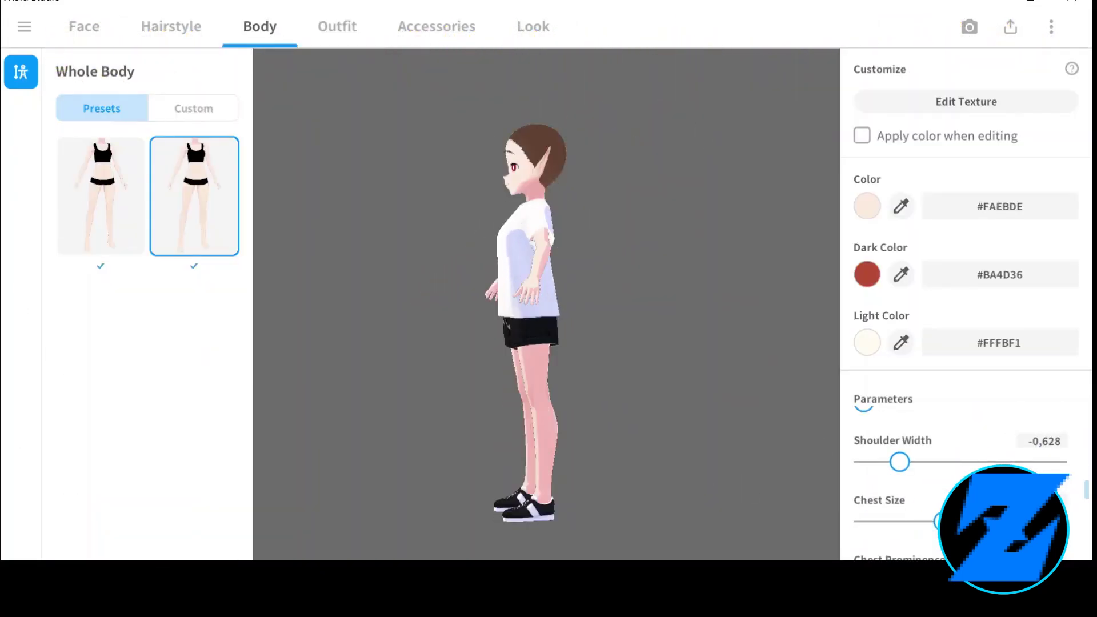
scroll(959, 480, "down", 2)
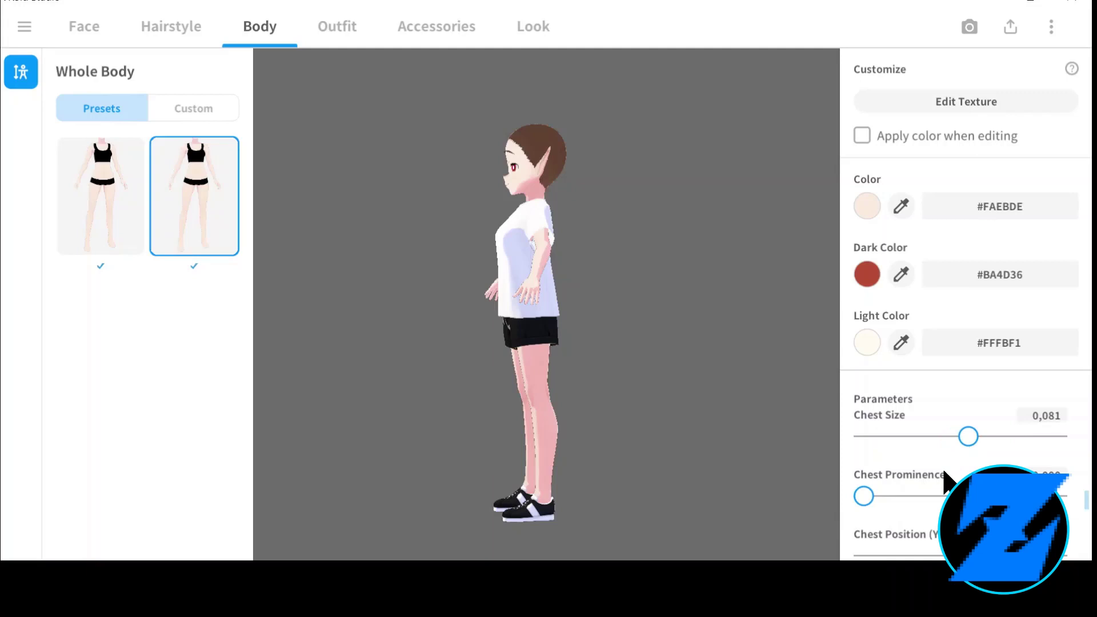
scroll(946, 479, "down", 2)
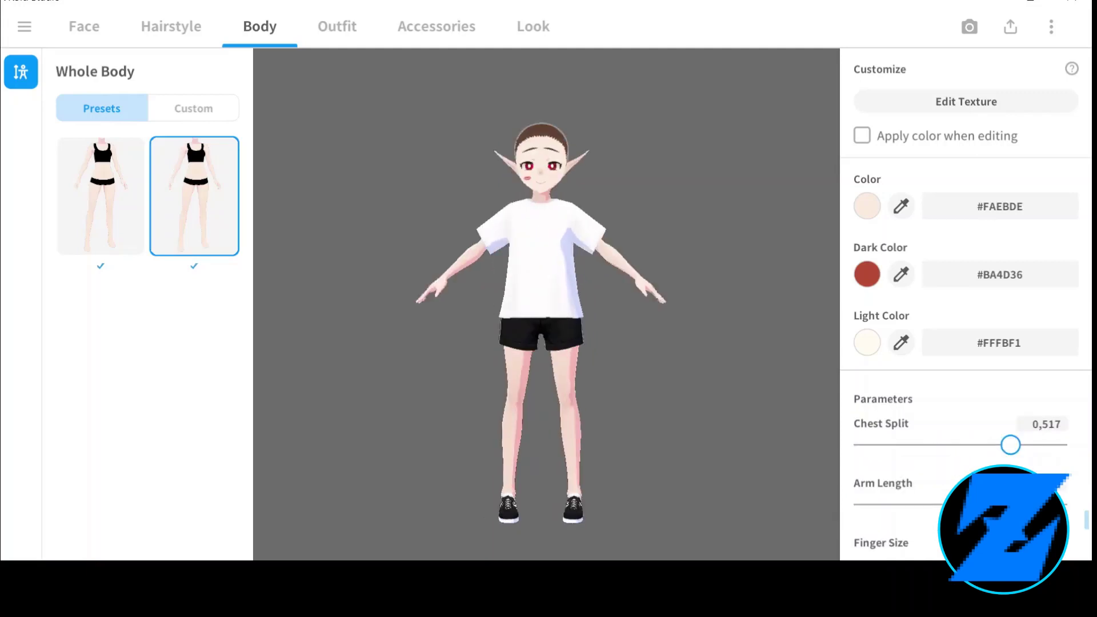
scroll(971, 457, "down", 2)
Dress the model in the dark grey cropped track pants with white side stripes and increase their Pants Width
left_click(340, 28)
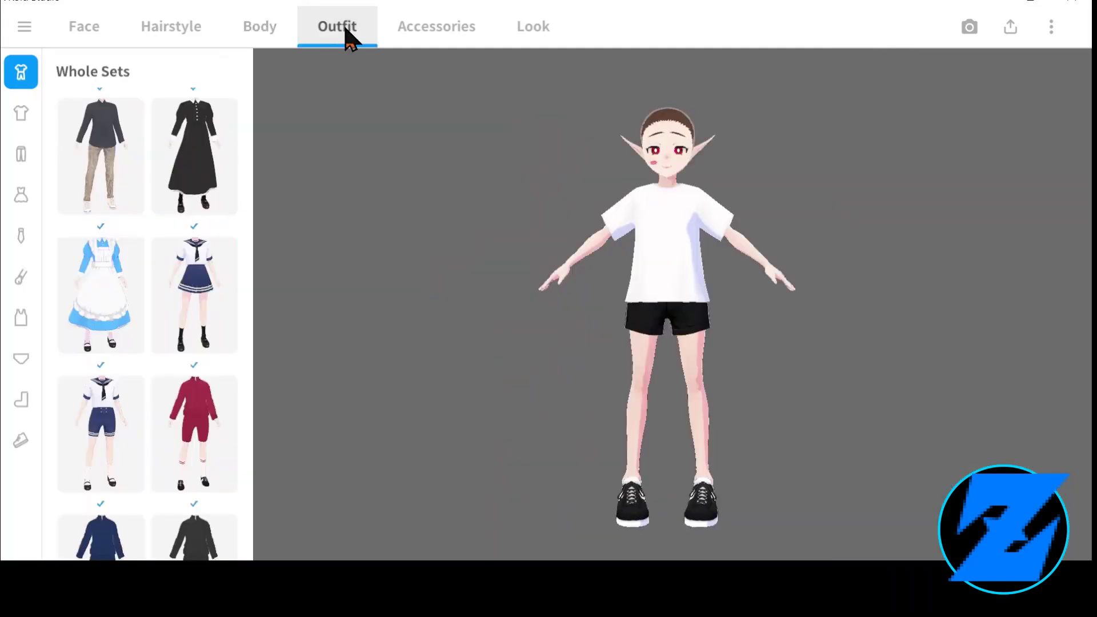
right_click_drag(914, 338, 891, 326)
scroll(123, 203, "down", 3)
left_click(21, 154)
scroll(148, 343, "down", 5)
left_click(195, 263)
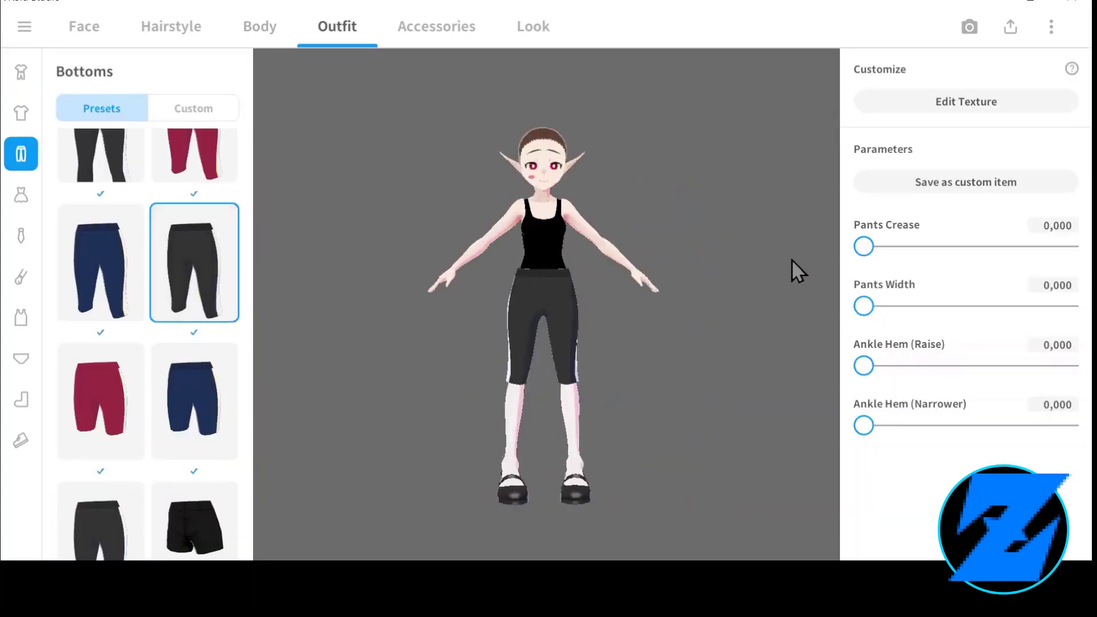
left_click_drag(864, 306, 889, 306)
Dress the model in the navy blazer and choose black high-top sneakers as shoes
left_click(21, 113)
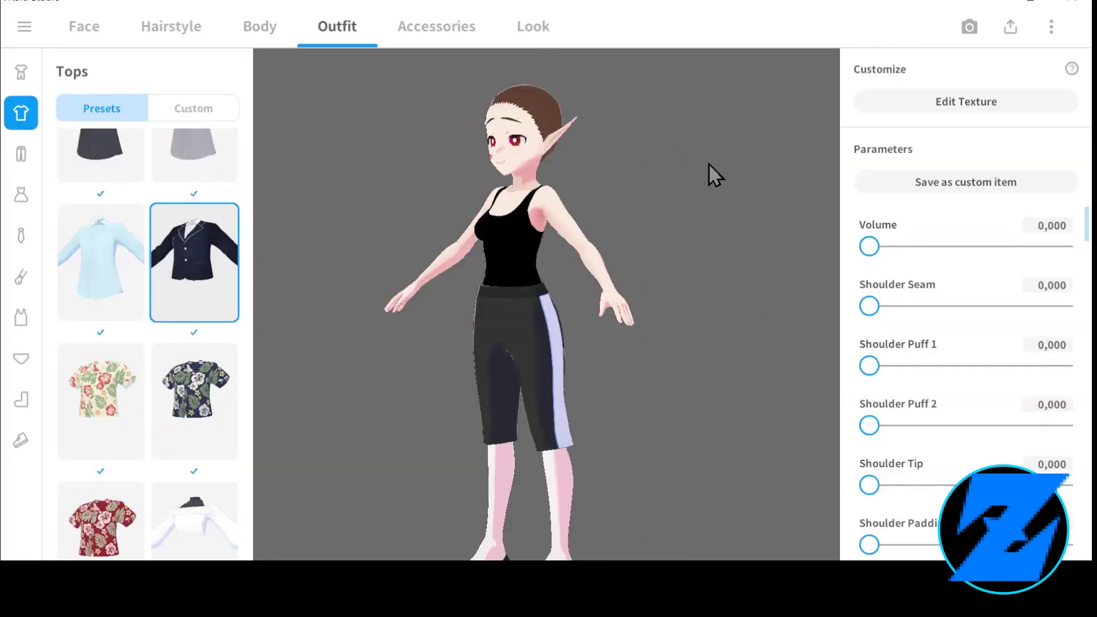
left_click(21, 440)
scroll(210, 299, "up", 8)
left_click(100, 416)
Add the navy striped bow ribbon as the outfit's neck accessory
right_click_drag(728, 269, 594, 280)
left_click(21, 277)
left_click(22, 235)
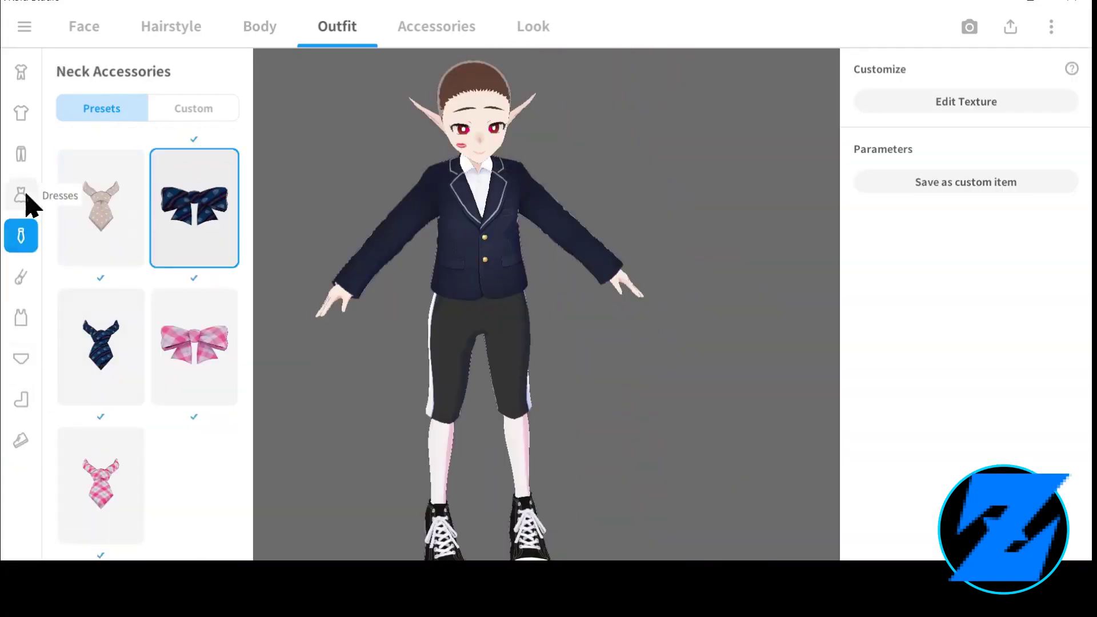
Edit the long coat's texture, making its lower part white with purple brush strokes
left_click(986, 108)
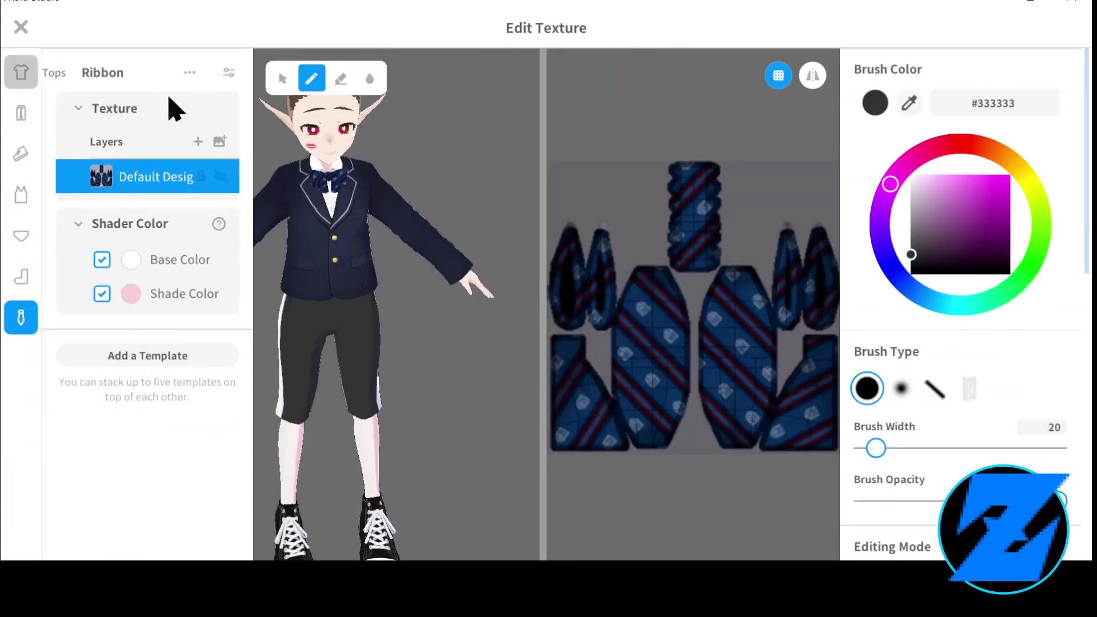
left_click(21, 72)
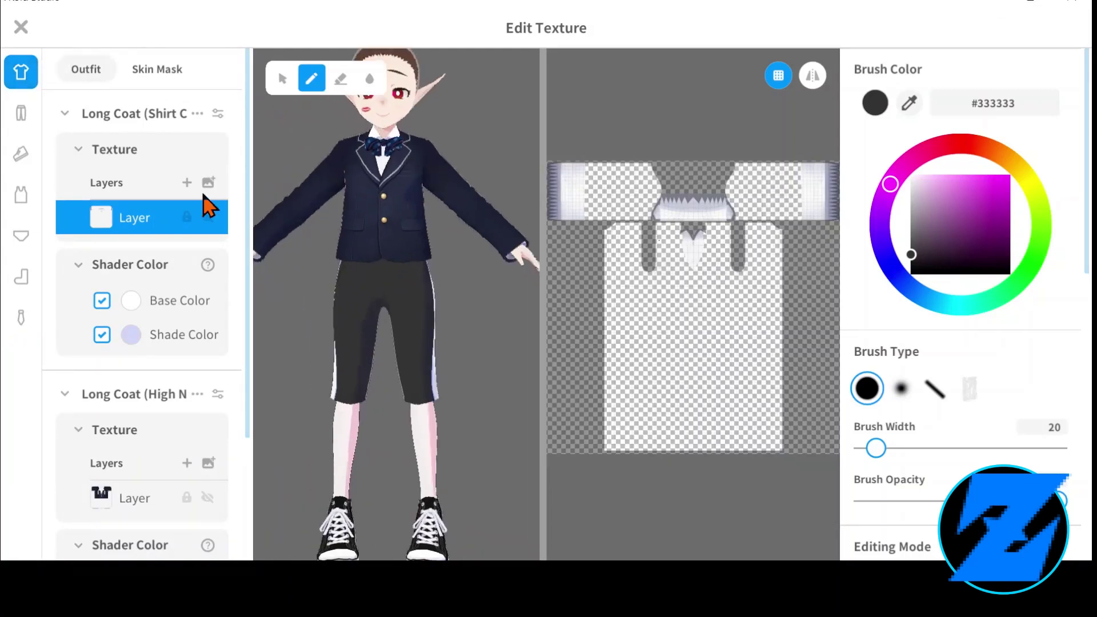
scroll(116, 243, "down", 3)
left_click(114, 507)
scroll(862, 319, "down", 5)
left_click(862, 318)
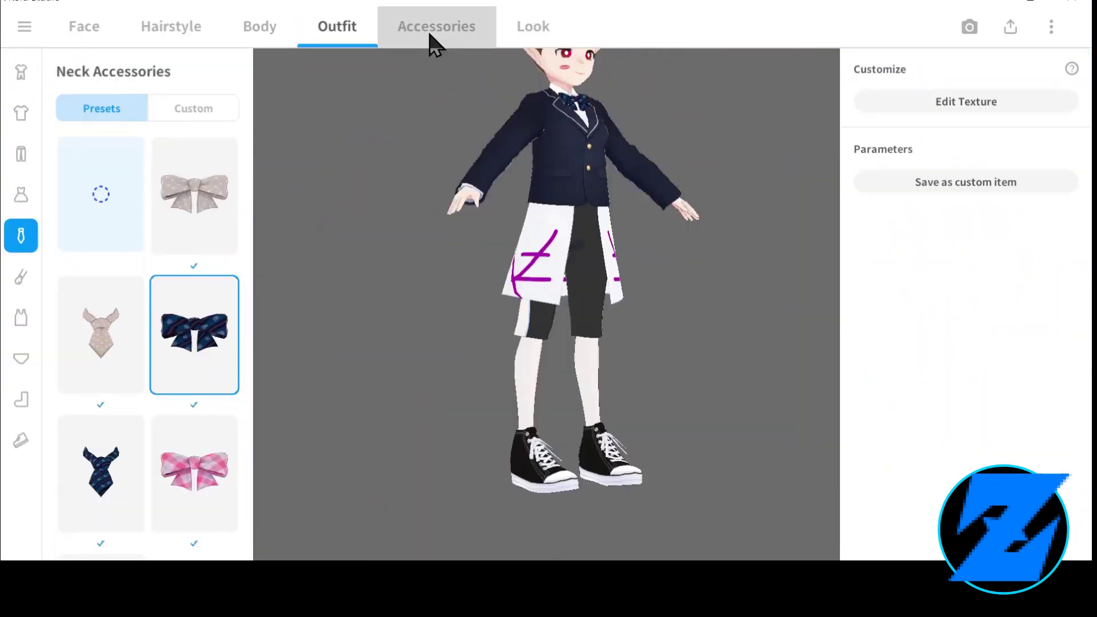
Add Glasses (Thick) over the eyes, colour them #FF23FF and set Frame Shape 1 to 67.841
left_click(434, 34)
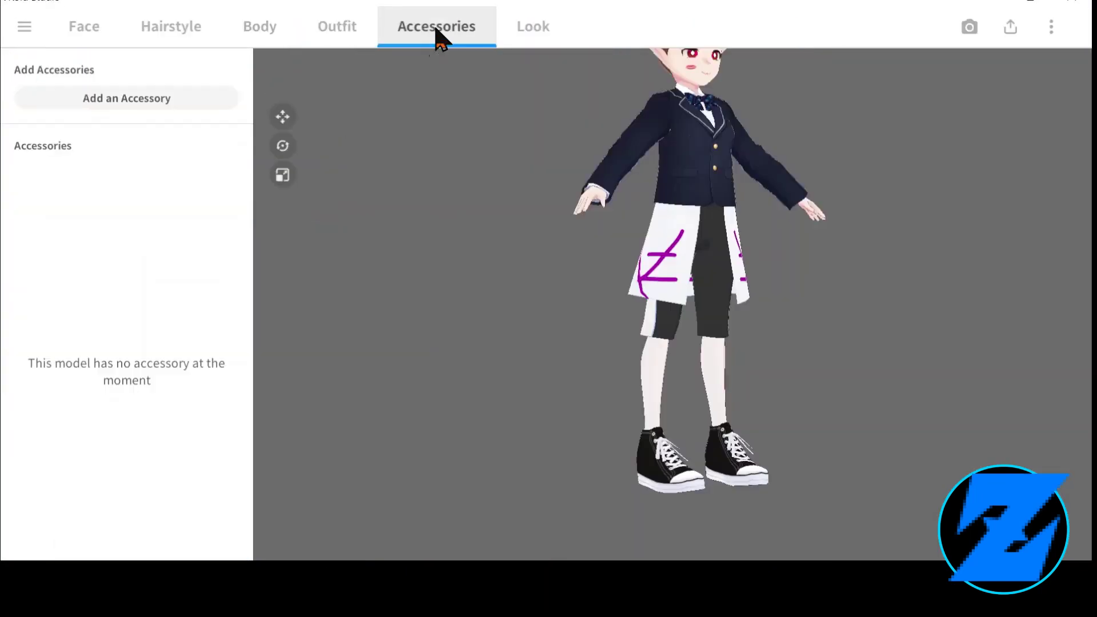
left_click(166, 103)
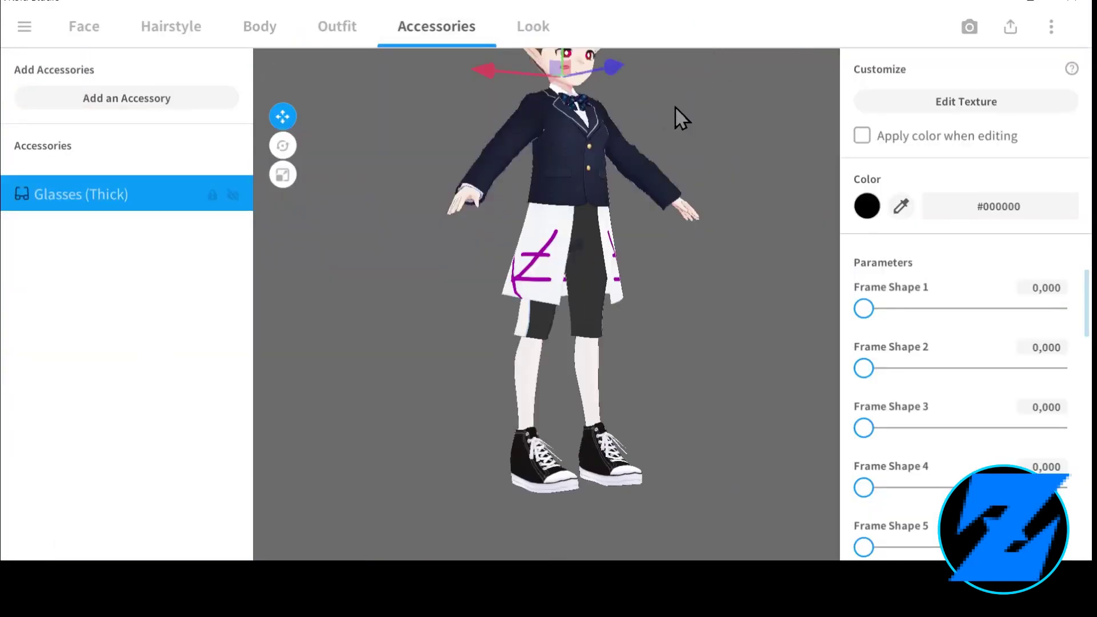
middle_click_drag(680, 111, 573, 185)
scroll(574, 185, "up", 5)
right_click_drag(574, 185, 686, 194)
left_click_drag(593, 200, 594, 207)
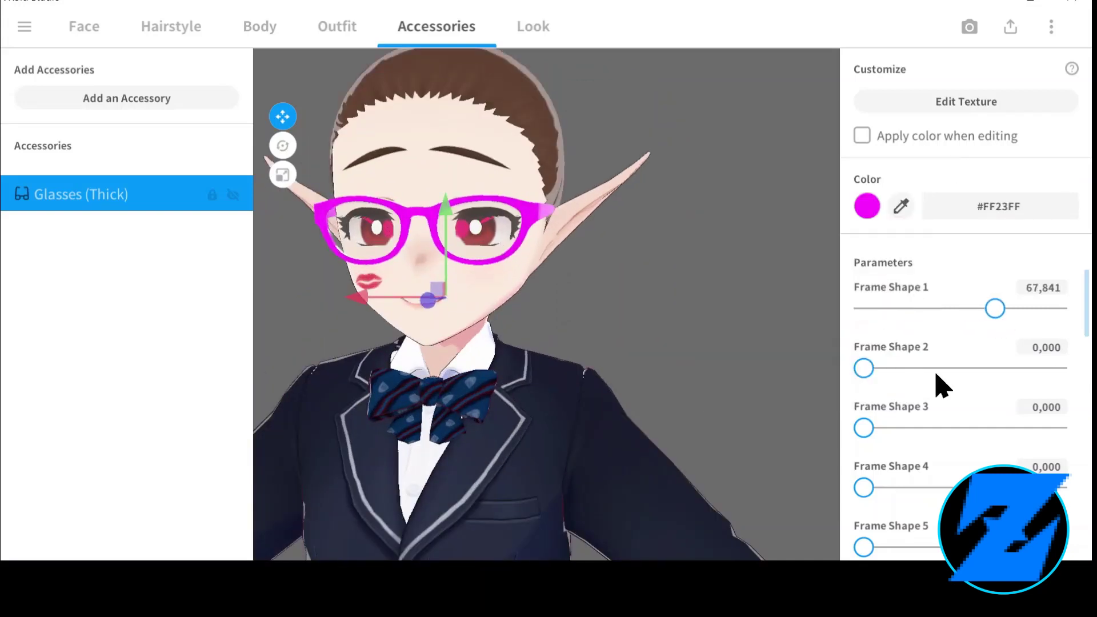
Set the glasses' Frame Shape 2 to 36.417, Frame Shape 3 to 37.592 and Frame Shape 4 to 12.922
left_click(935, 368)
left_click(935, 428)
left_click(889, 487)
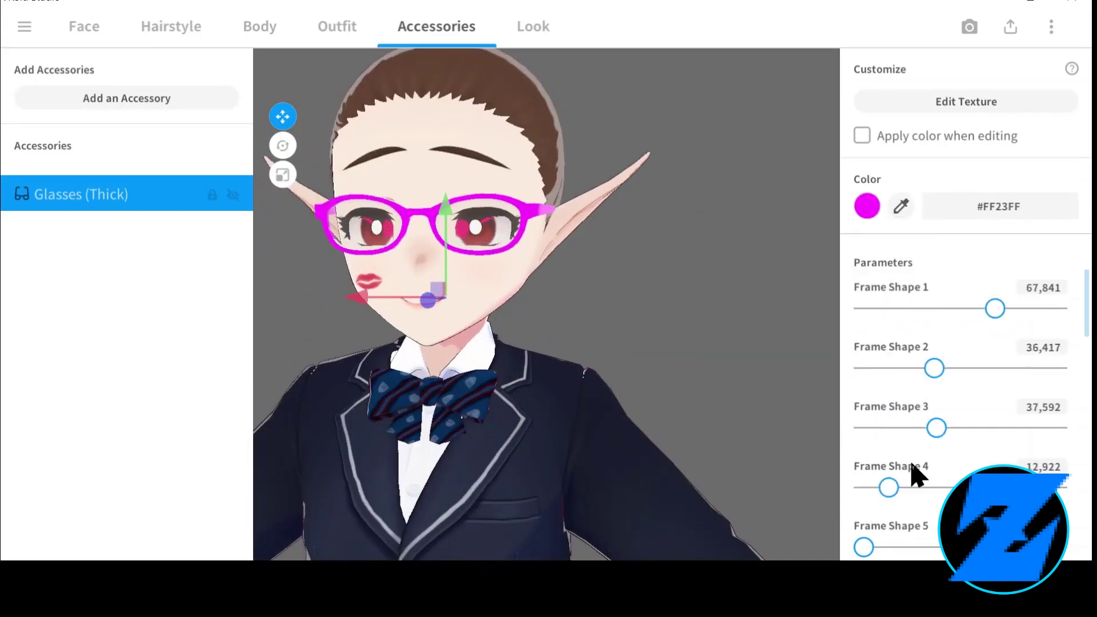
Increase the glasses' Frame Shape 6 and Frame Shape 10, and set Frame Shape 9 to 18.502
scroll(908, 470, "down", 5)
left_click(879, 392)
scroll(974, 341, "down", 3)
left_click(900, 447)
left_click(964, 506)
Adjust the remaining position and temple parameters of the glasses, setting Temple (Thicker) to 24.963
scroll(926, 498, "down", 3)
left_click(898, 496)
scroll(942, 446, "down", 3)
left_click(902, 403)
left_click(882, 462)
scroll(891, 497, "down", 3)
left_click(912, 470)
right_click_drag(760, 434, 928, 350)
scroll(928, 350, "down", 3)
Add Rabbit Ears from the Furry Ears accessories and select them for customizing
left_click(103, 99)
left_click(289, 129)
left_click(393, 121)
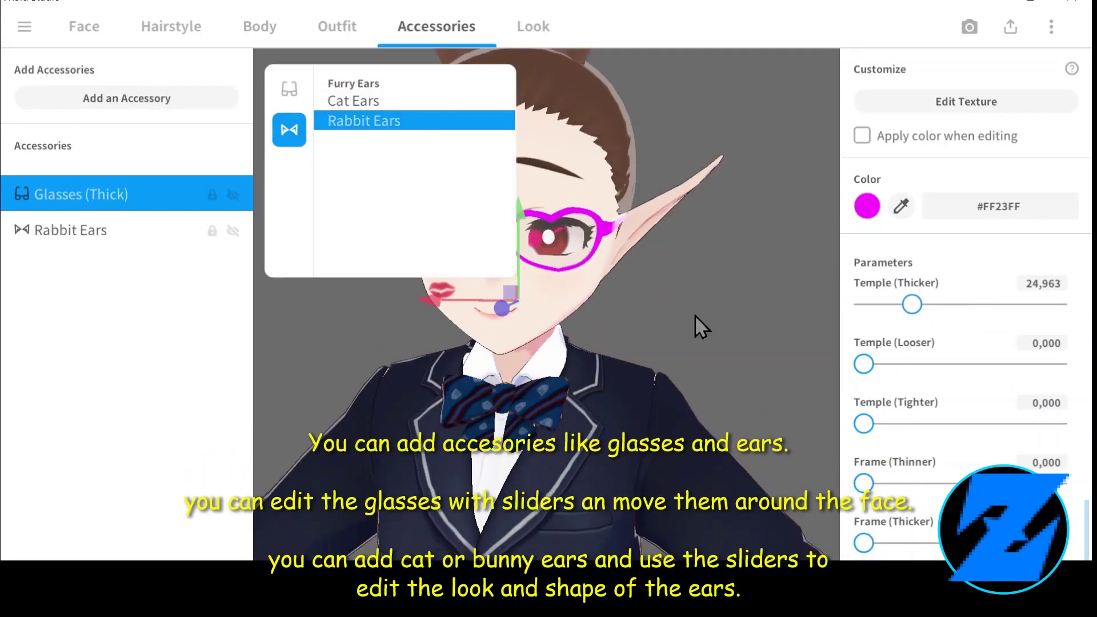
left_click(115, 230)
scroll(615, 154, "down", 3)
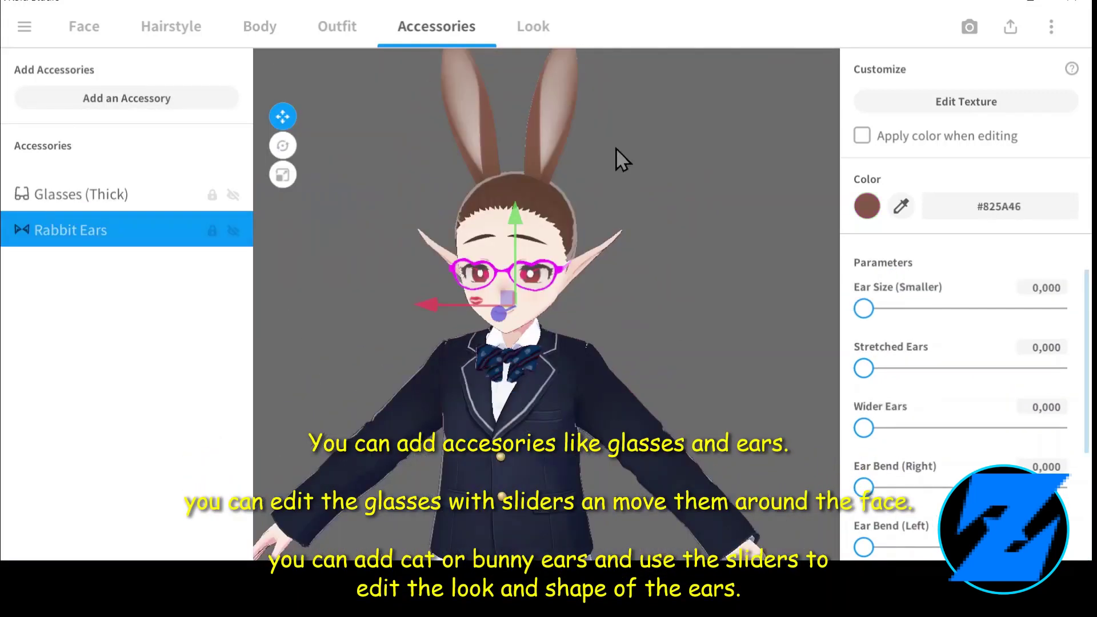
Change the rabbit ears' color to #CCA08A
right_click_drag(616, 154, 474, 166)
left_click(867, 206)
left_click_drag(789, 260, 794, 272)
left_click(893, 183)
right_click_drag(503, 171, 640, 172)
Increase the rabbit ears' Stretched Ears and Wider Ears, and set Ear Bend (Right) to 63.730
left_click_drag(863, 368, 911, 366)
left_click_drag(864, 427, 925, 426)
scroll(924, 423, "down", 2)
left_click_drag(863, 400, 987, 404)
right_click_drag(514, 228, 657, 228)
Set the rabbit ears' Stand-up Ears to 14.391 and Droopy Ear (Right) to 35.242
scroll(914, 417, "down", 2)
left_click_drag(863, 423, 891, 423)
left_click_drag(863, 483, 932, 483)
right_click_drag(686, 457, 828, 453)
Apply the hairstyle set with long side-parted tied hair and open its front hair for editing
left_click(171, 27)
scroll(154, 203, "down", 5)
left_click(225, 134)
left_click_drag(558, 238, 537, 245)
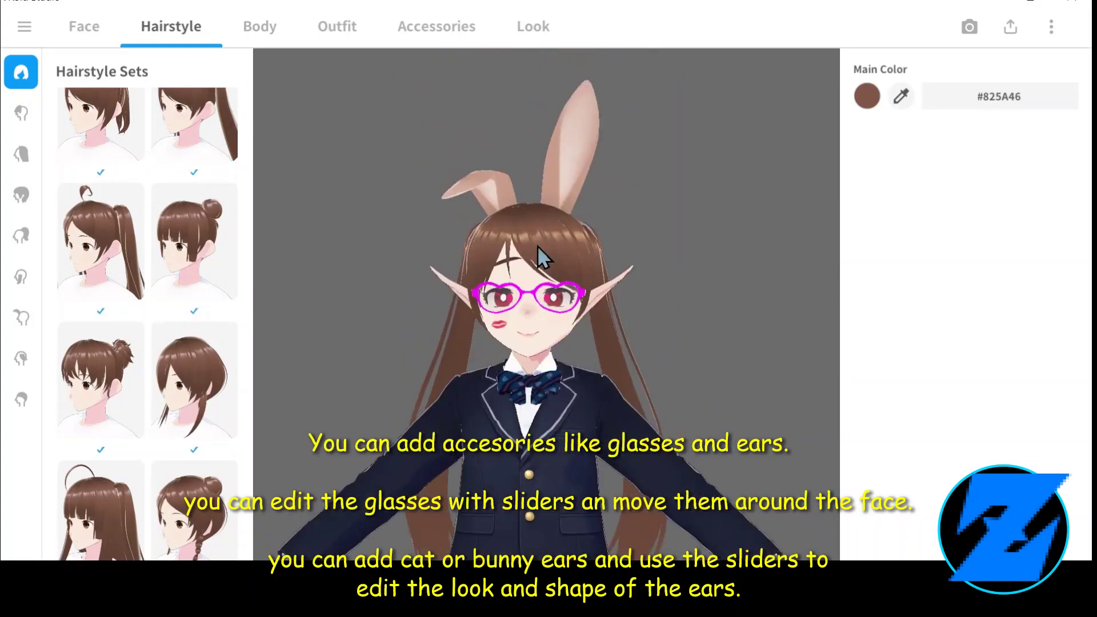
left_click(20, 112)
left_click(966, 101)
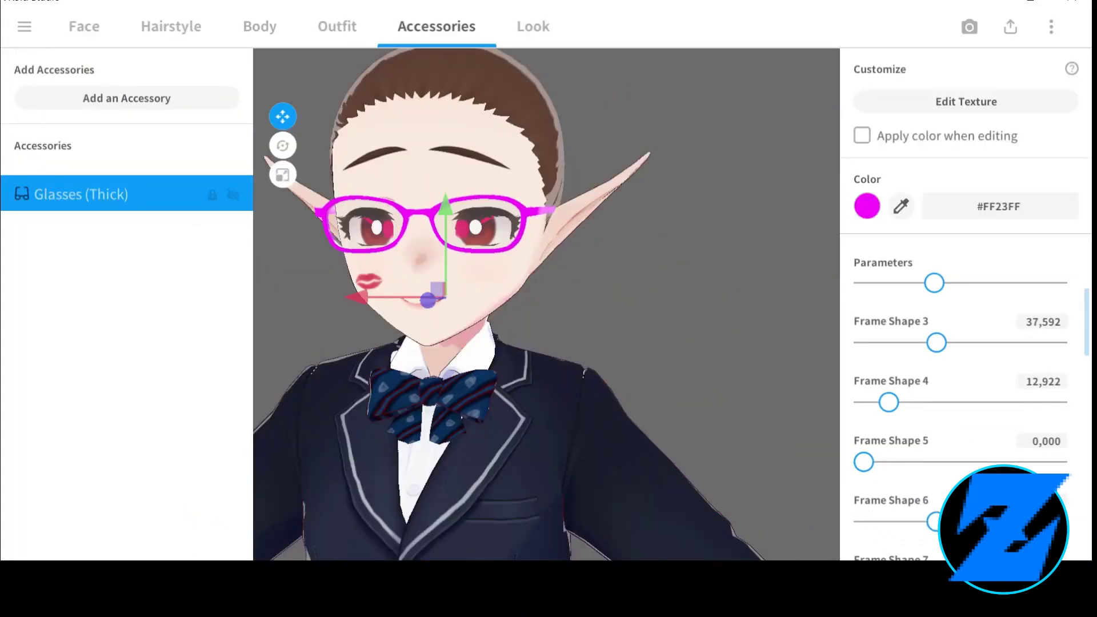
Set the glasses' Frame Shape 9 to 18.502 and Temple (Thicker) to 24.963
scroll(906, 456, "down", 5)
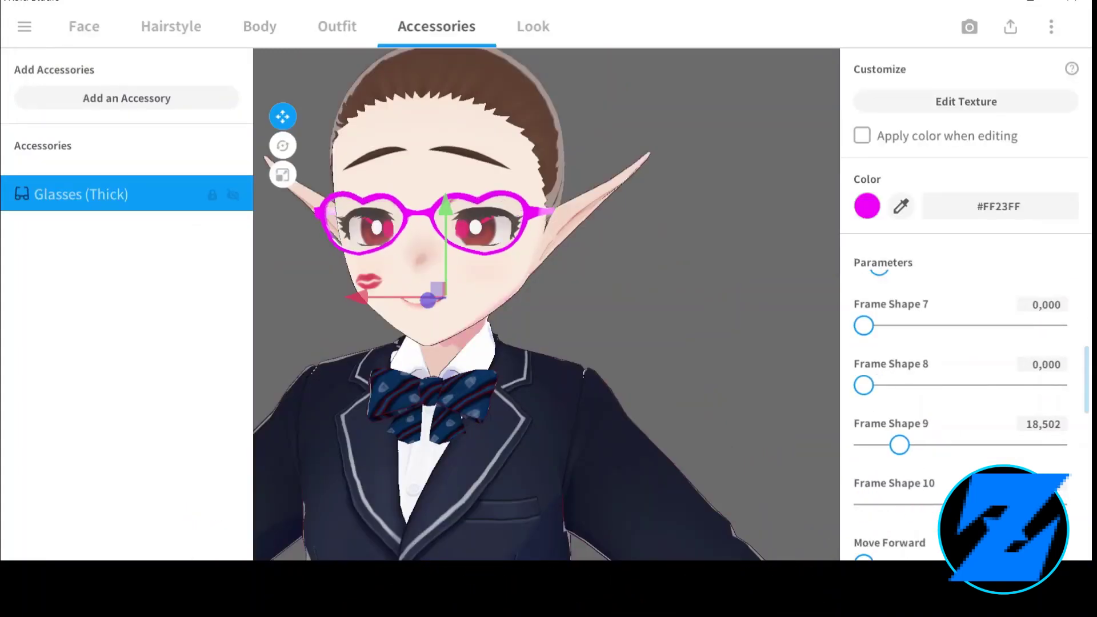
scroll(901, 494, "down", 6)
scroll(892, 465, "down", 3)
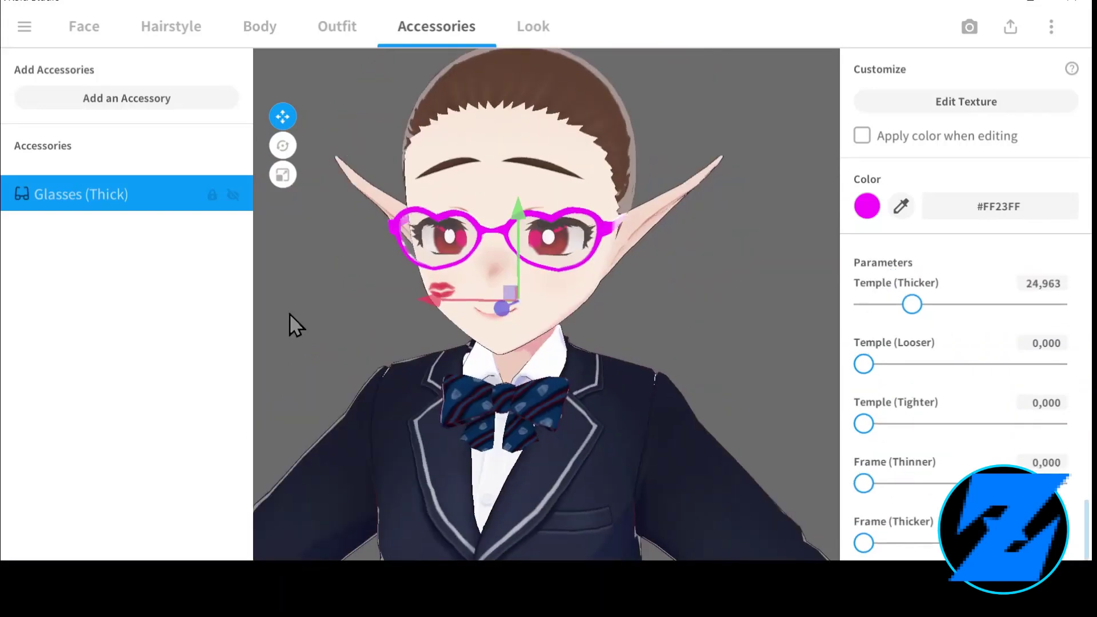
Add Rabbit Ears from the Furry Ears accessories and change their color to #CCA08A
left_click(86, 103)
left_click(289, 130)
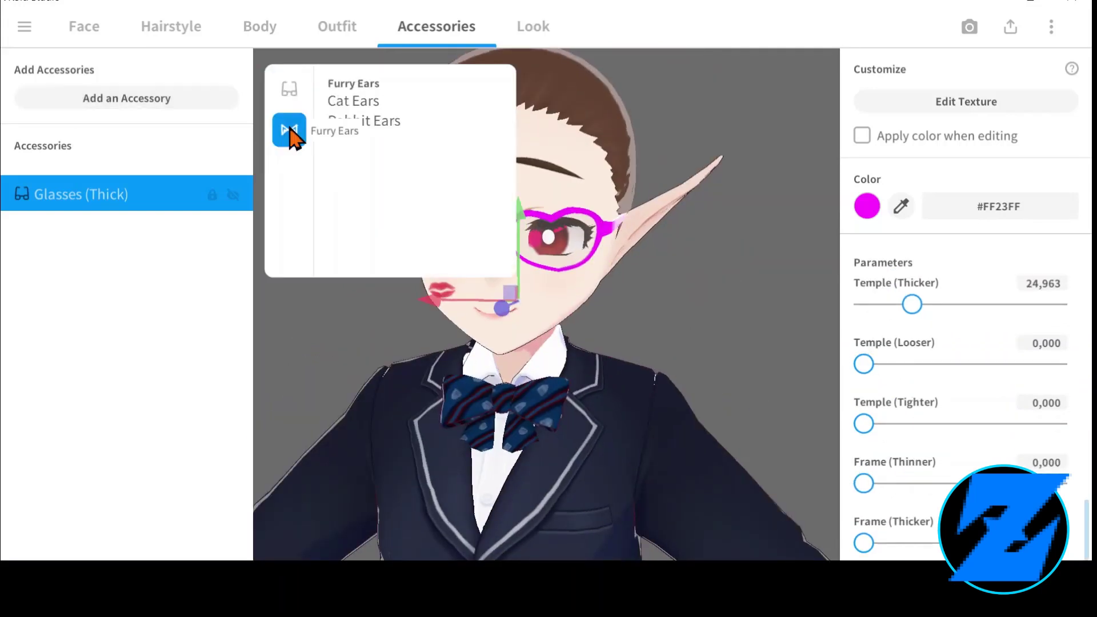
left_click(364, 121)
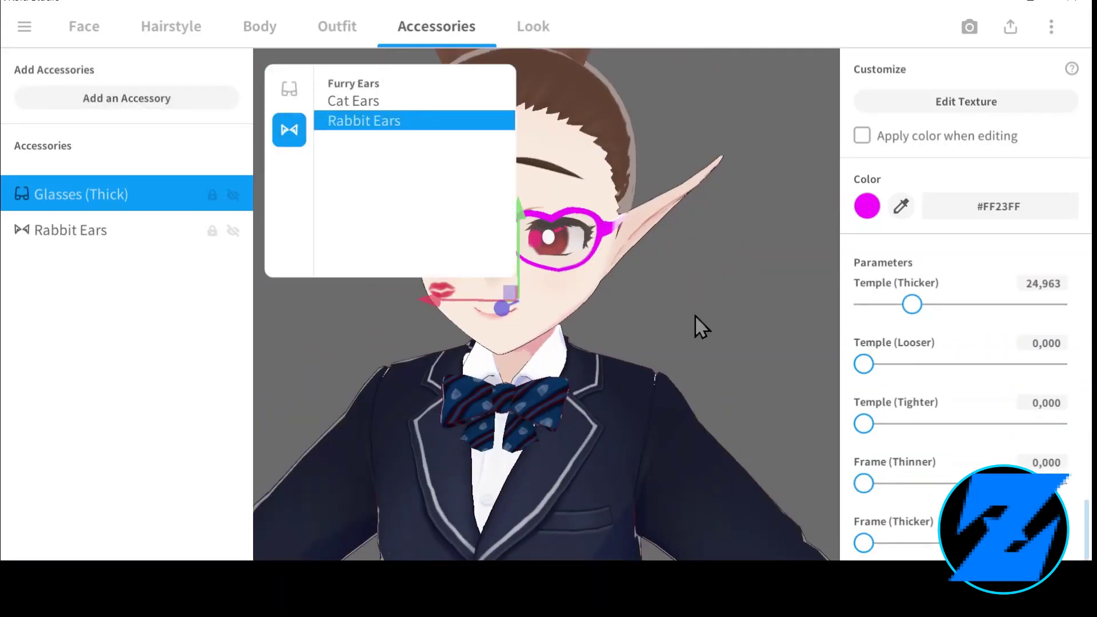
left_click(127, 230)
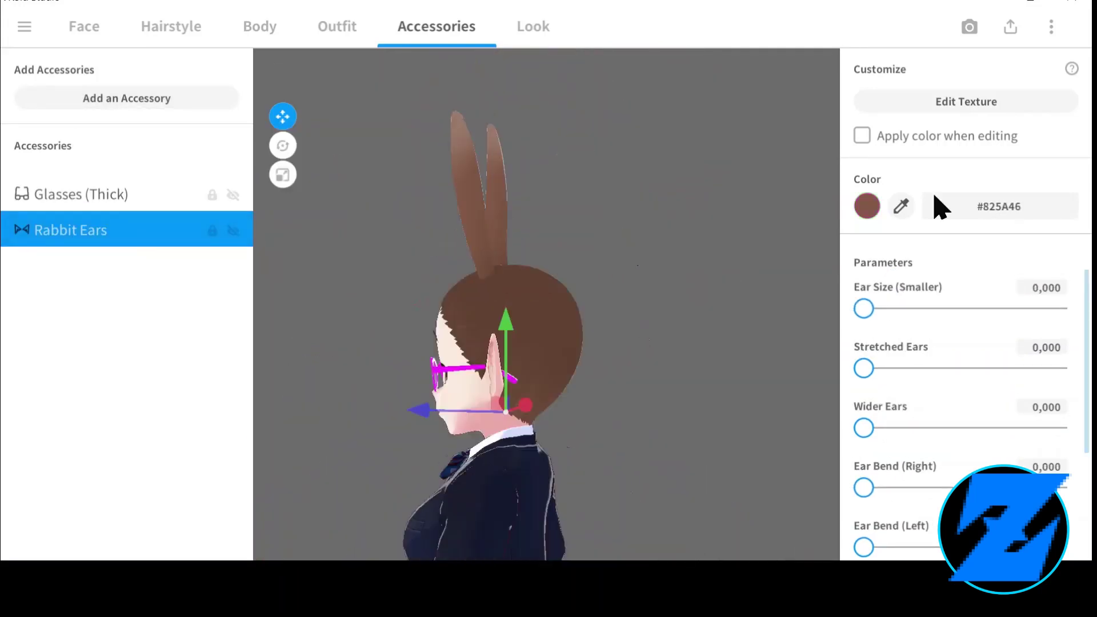
left_click(867, 206)
left_click(786, 263)
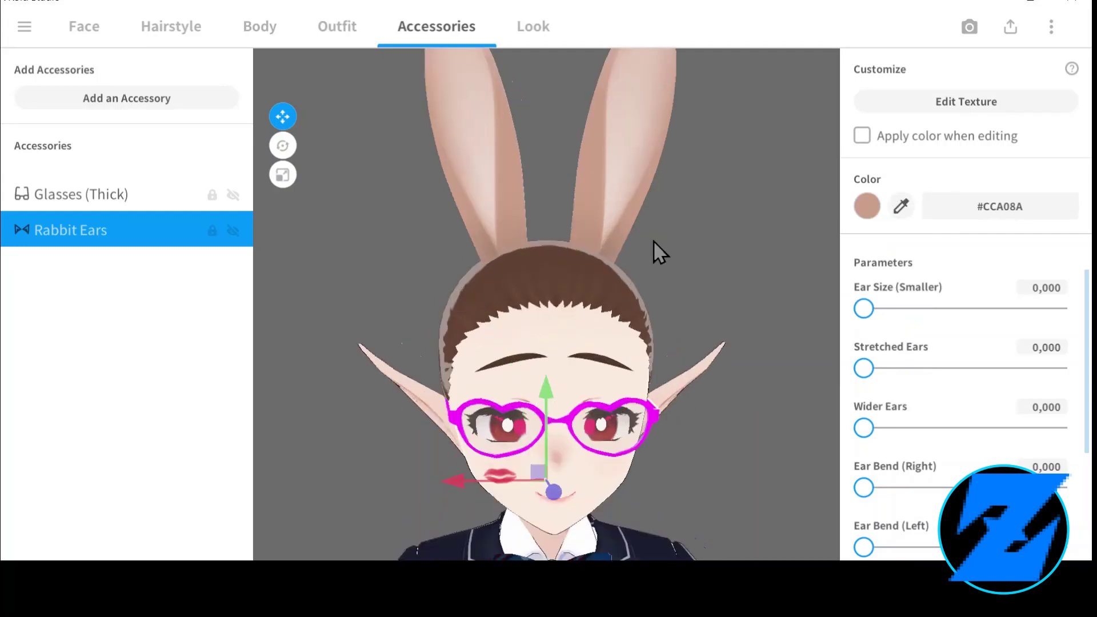
Increase the rabbit ears' Stretched Ears parameter and set Ear Bend (Right) to 63.730
left_click_drag(863, 367, 925, 343)
scroll(878, 435, "down", 2)
left_click_drag(864, 402, 986, 402)
Set Stand-up Ears to 14.391 and Droopy Ear (Right) to 35.242, and slightly increase Droopy Ear (Left)
scroll(896, 440, "down", 2)
left_click_drag(864, 422, 891, 423)
left_click_drag(863, 482, 931, 482)
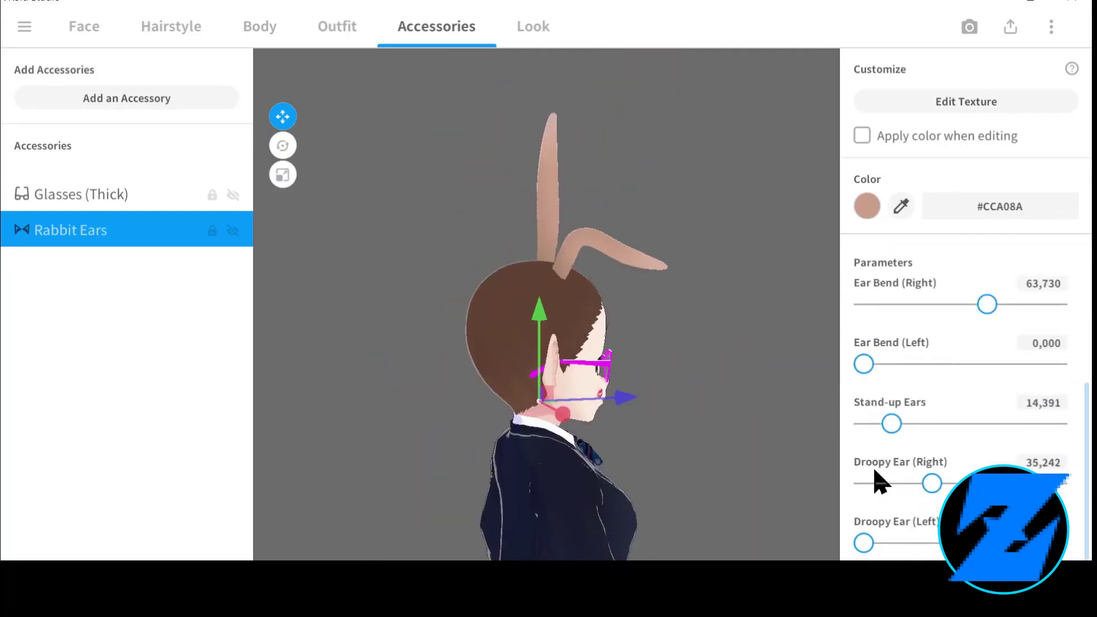
left_click_drag(863, 541, 877, 541)
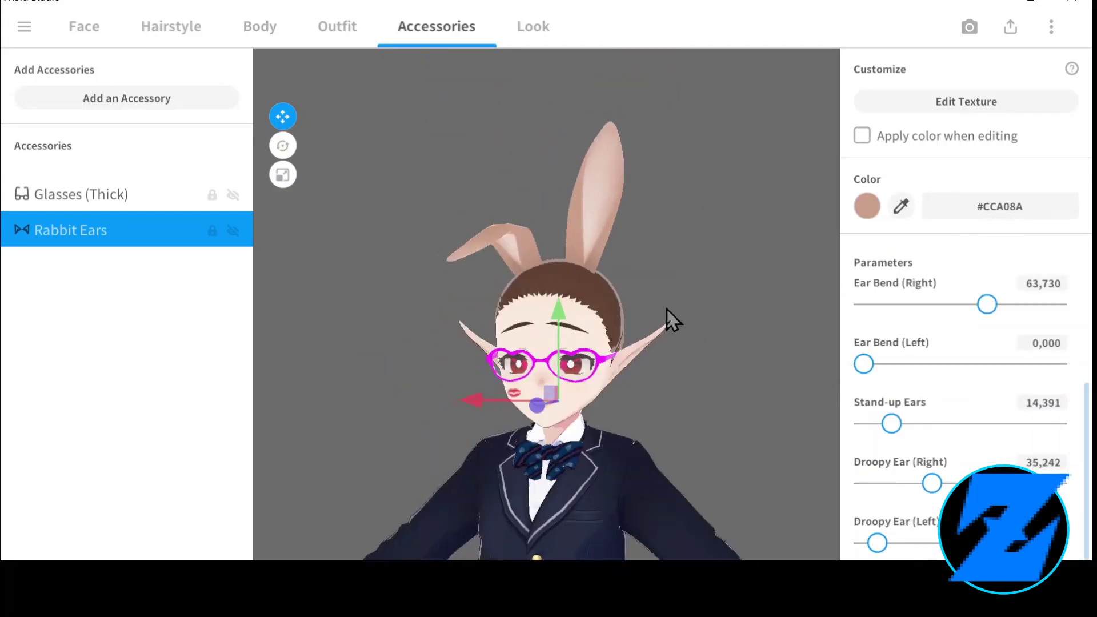
Apply the hairstyle set with side-parted bangs and a long ponytail to the model
left_click(170, 26)
scroll(191, 252, "down", 5)
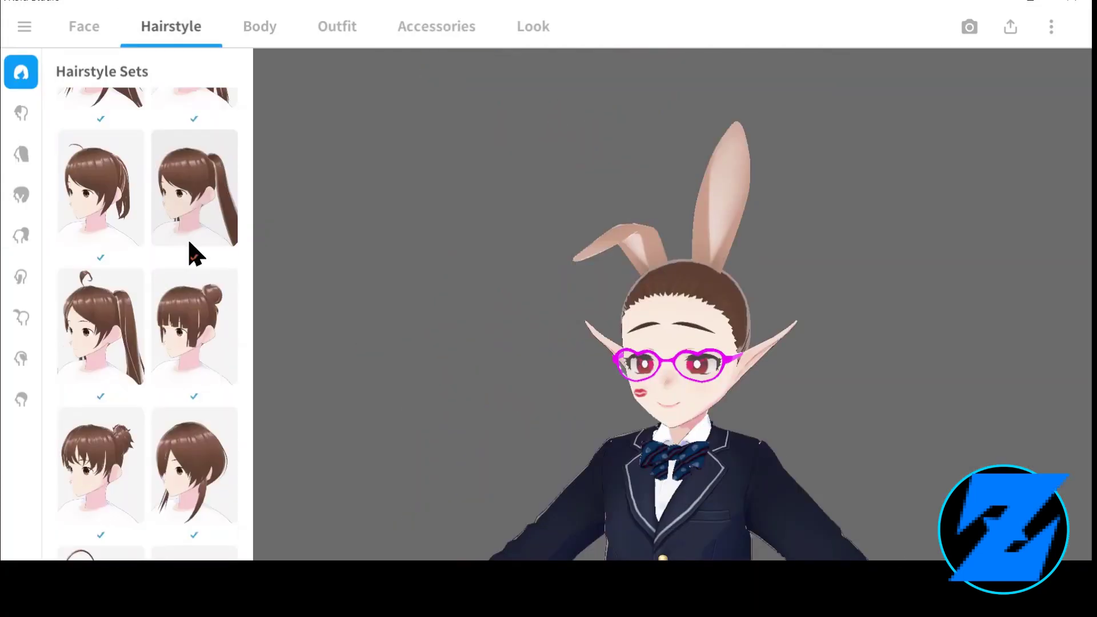
left_click(191, 246)
right_click_drag(591, 186, 537, 245)
Open the front hair in the hairstyle editor and inspect the guides in Freehand Group 1
left_click(24, 115)
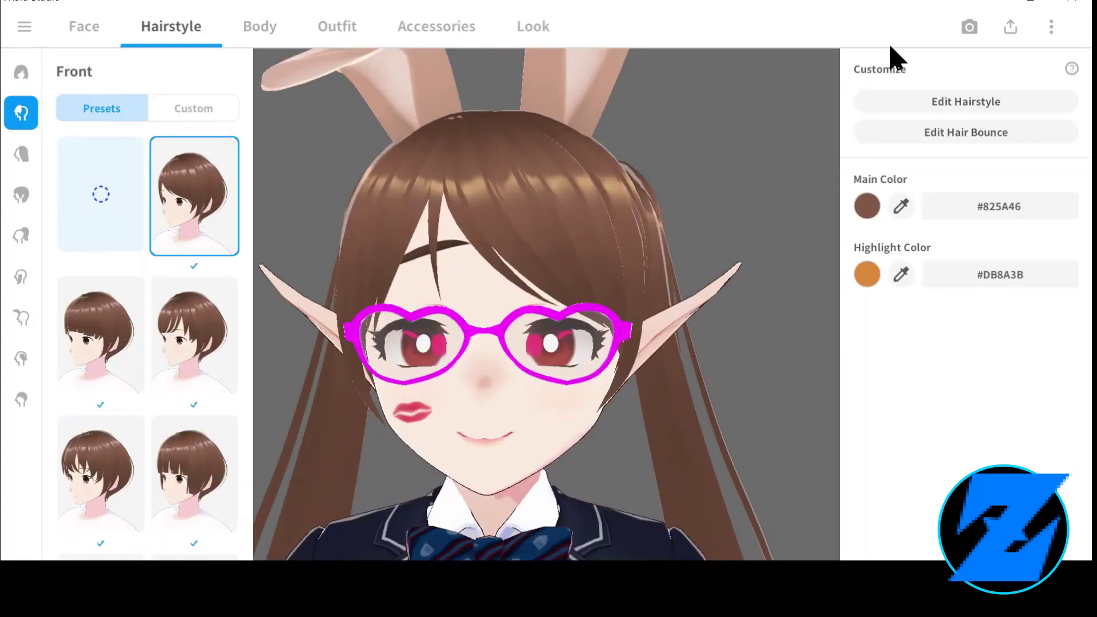
left_click(915, 101)
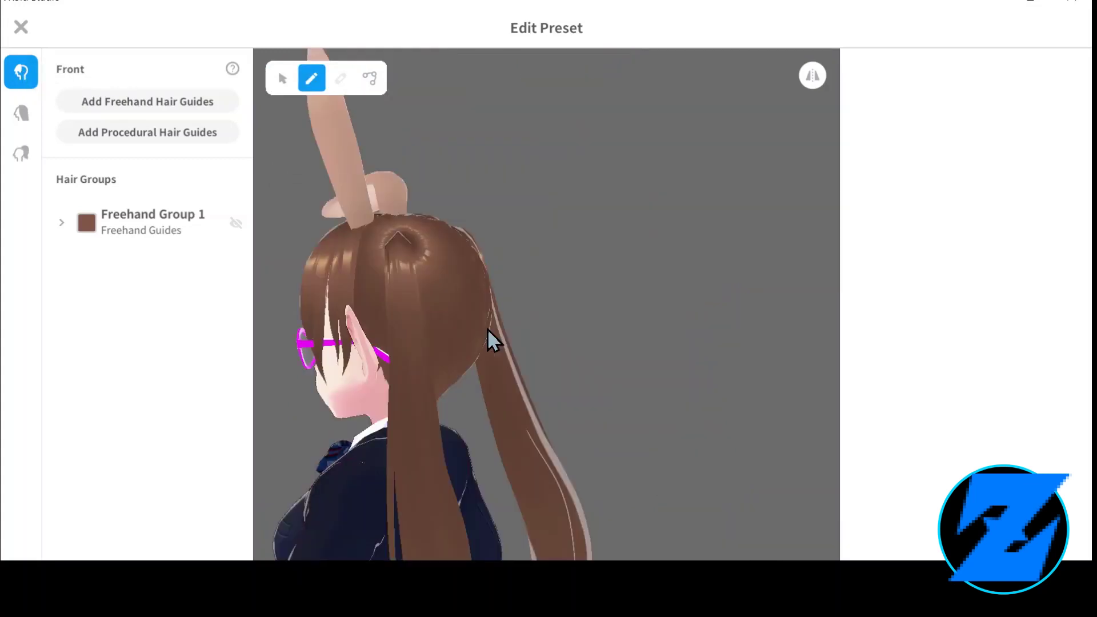
left_click(60, 226)
left_click(61, 224)
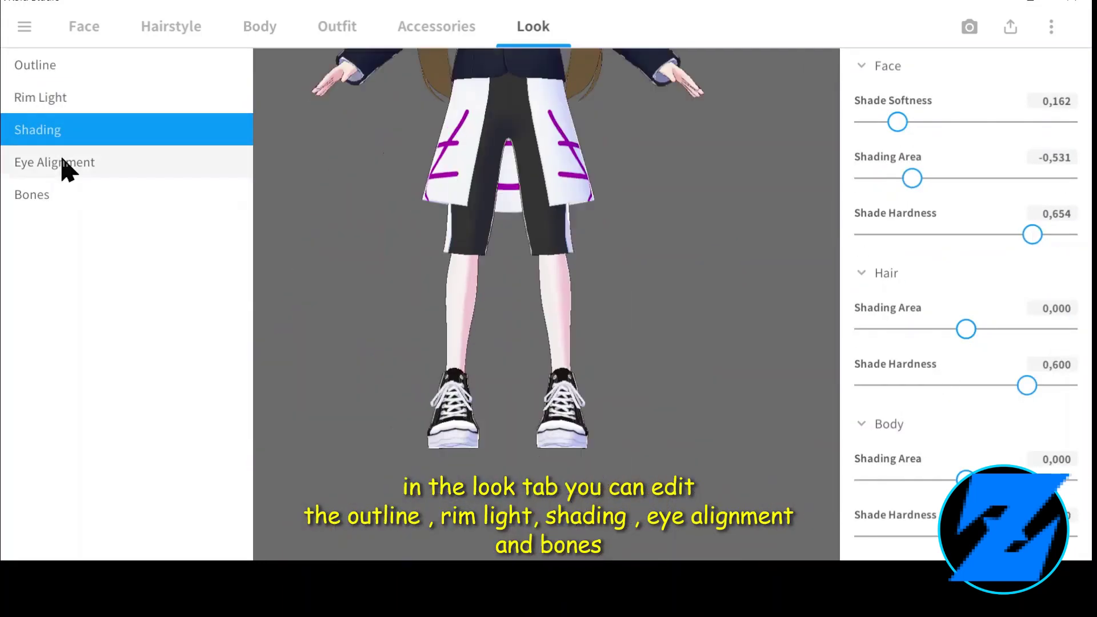
Adjust the eye alignment, setting Upper to 13.167 and Lower to 8.833
left_click(63, 165)
left_click_drag(932, 256, 997, 257)
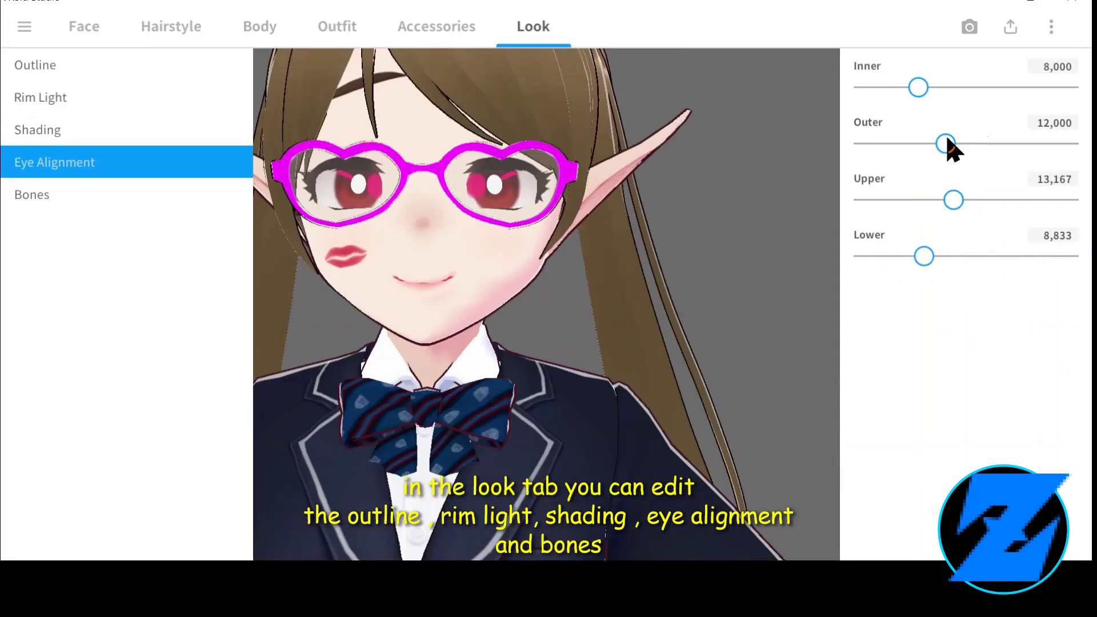
Open the hair bone editor from the look settings and examine the bone groups of the different hair sections
left_click(32, 194)
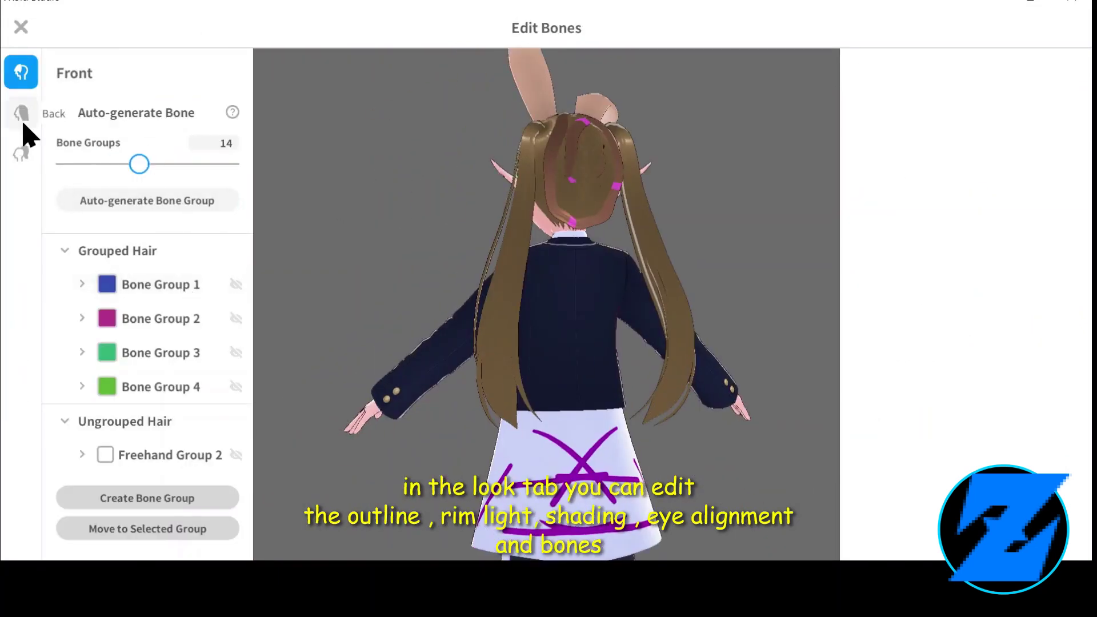
left_click(21, 153)
left_click(156, 285)
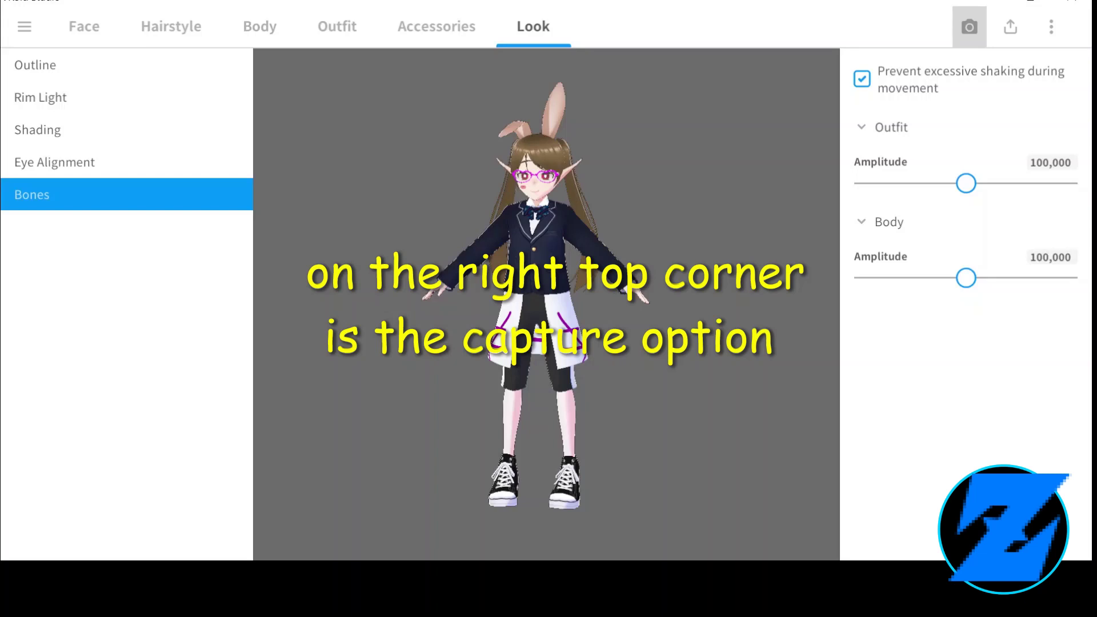
Open the Photo Booth, look at the facial expressions, and preview several motions from Animations 1 through to HoldOutHands
left_click(968, 27)
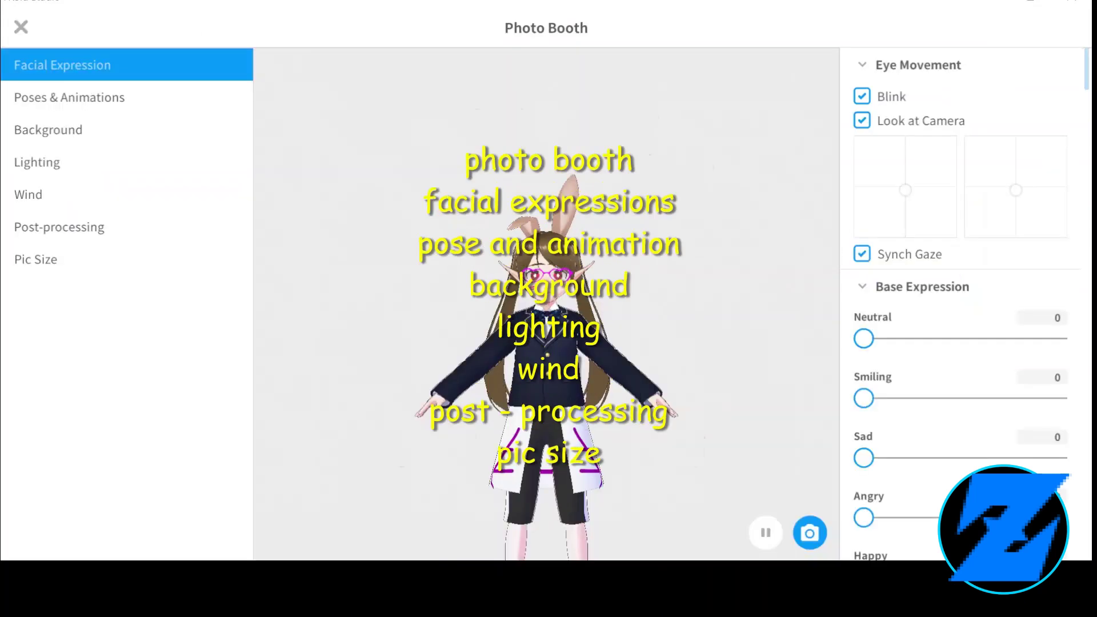
left_click(965, 398)
left_click(94, 106)
left_click(874, 182)
left_click(884, 222)
scroll(877, 371, "down", 5)
left_click(891, 421)
scroll(892, 421, "down", 3)
left_click(893, 426)
left_click(898, 484)
left_click(895, 516)
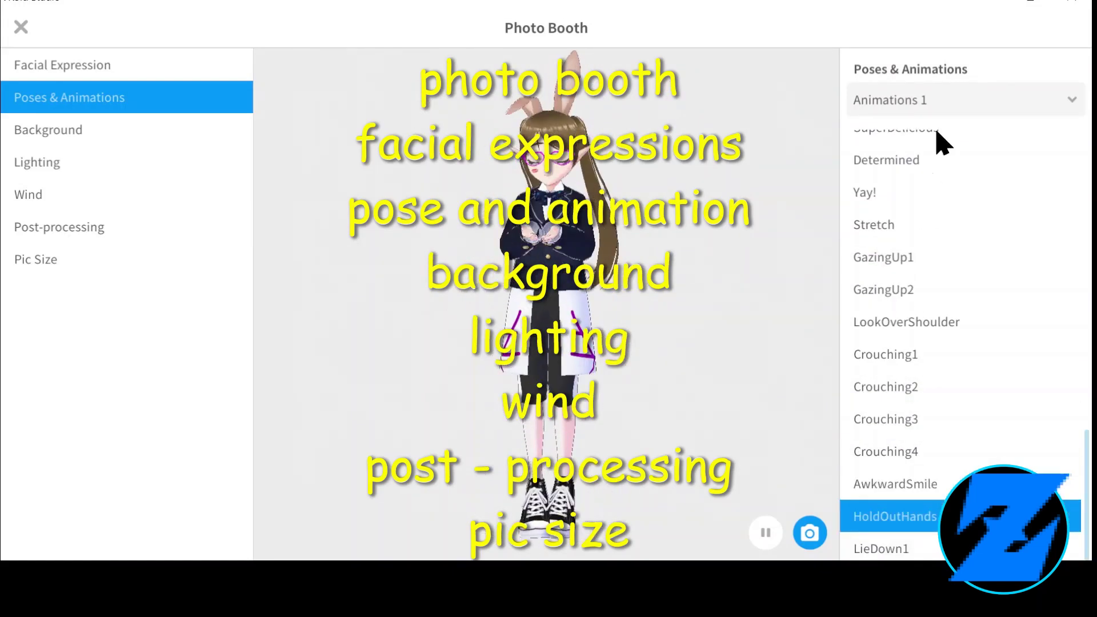
Switch to a different animation set and preview a couple of its motions on the model
left_click(914, 100)
left_click(903, 172)
left_click(889, 341)
scroll(889, 354, "down", 3)
left_click(883, 404)
Apply the Greeting preset pose and adjust the stance using the pose controllers on the body
left_click(966, 100)
left_click(900, 203)
left_click(943, 220)
left_click(932, 276)
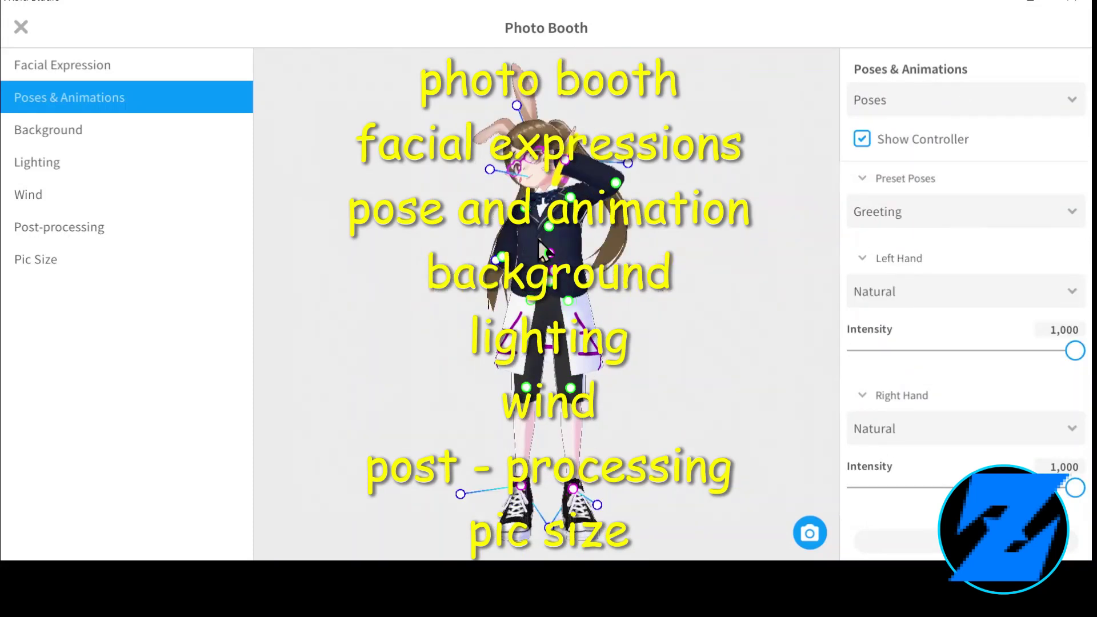
right_click_drag(537, 238, 611, 257)
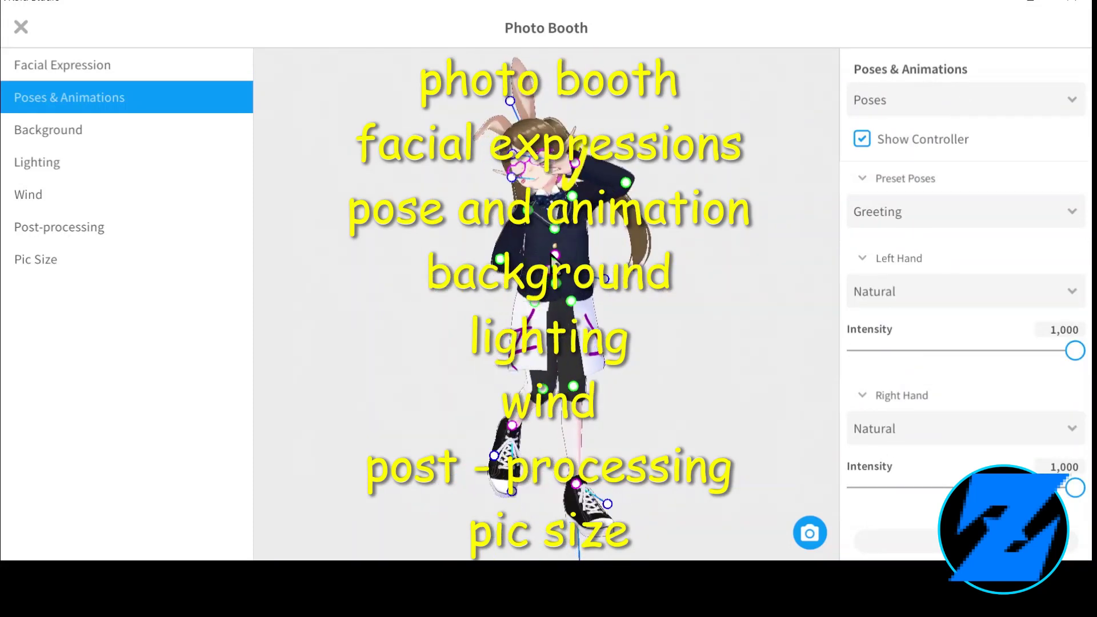
Set the Photo Booth background color to the pale pinkish gray #CDC0C0
left_click(61, 137)
left_click(768, 193)
left_click(979, 237)
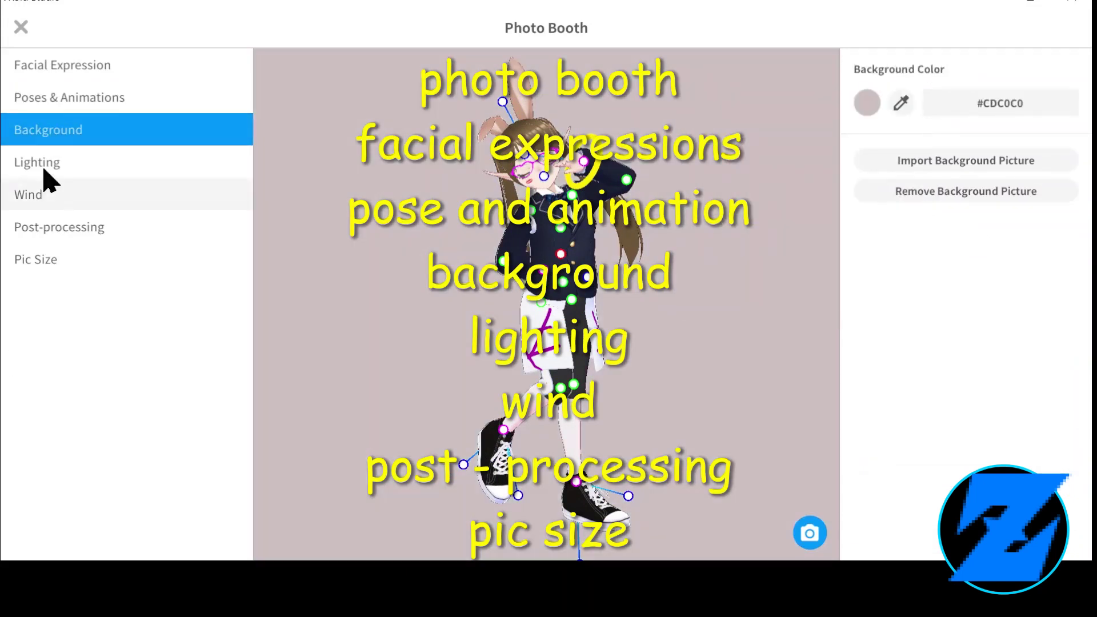
Examine the Photo Booth's Lighting and Wind settings
left_click(64, 167)
left_click(115, 197)
left_click(978, 117)
Toggle the Bloom post-processing effect and go through the preset picture sizes
left_click(94, 240)
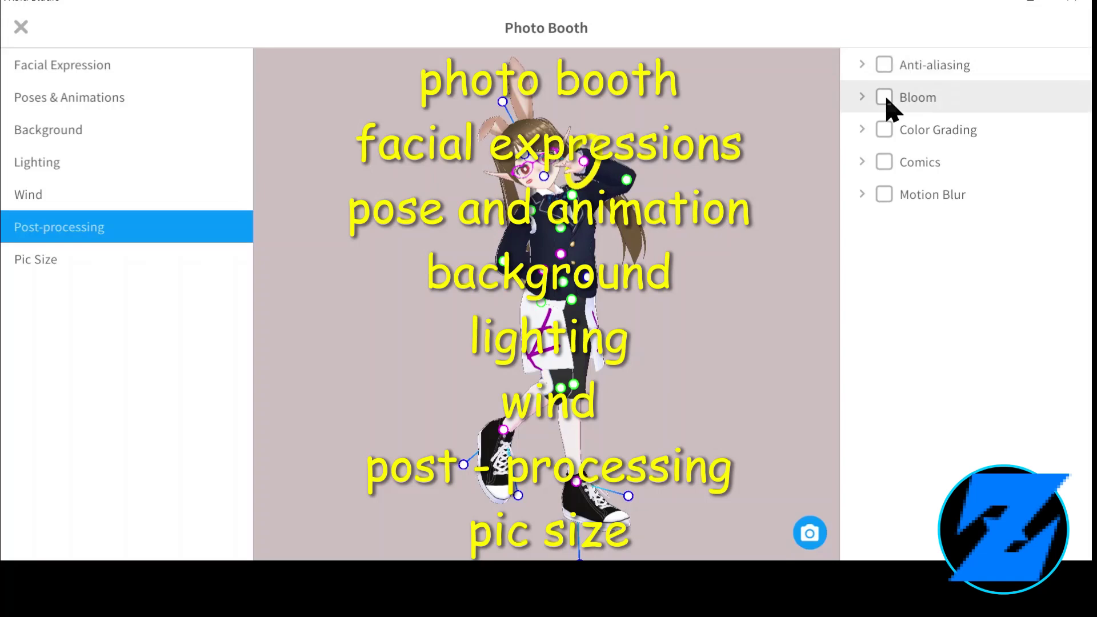
left_click(887, 99)
left_click(54, 266)
left_click(920, 227)
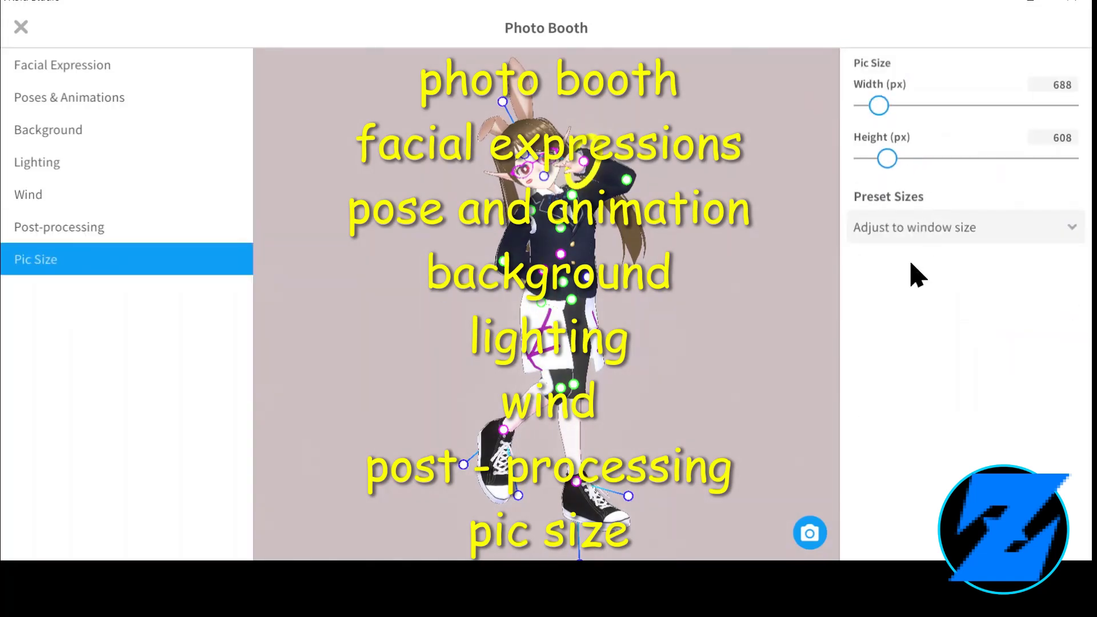
left_click(896, 297)
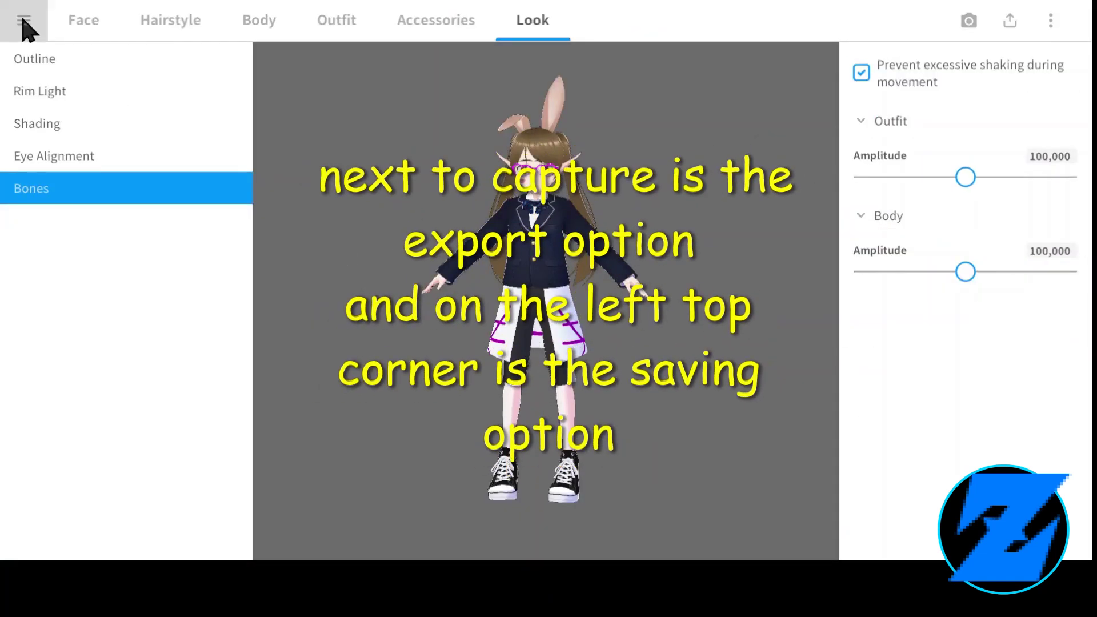
Look at the saving options for the model, leaving them without saving
left_click(21, 21)
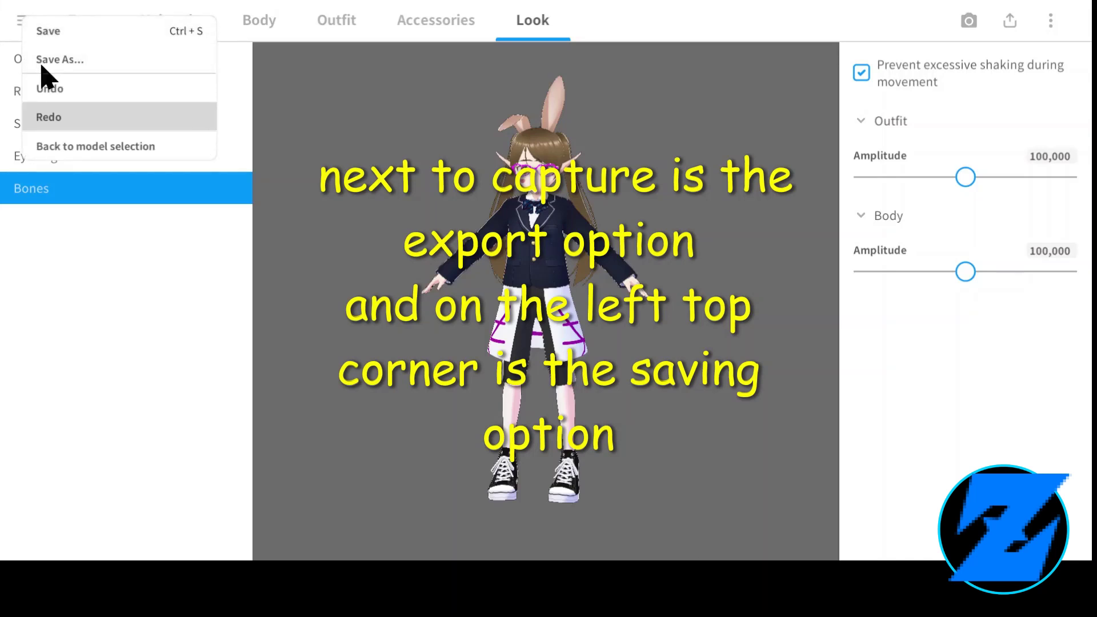
left_click(46, 282)
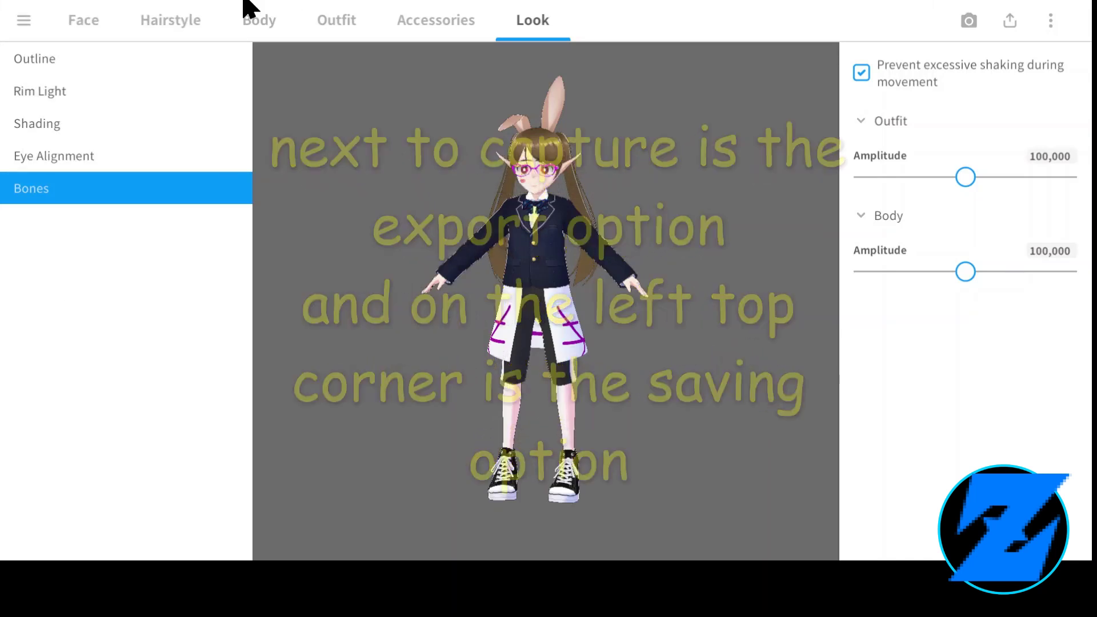